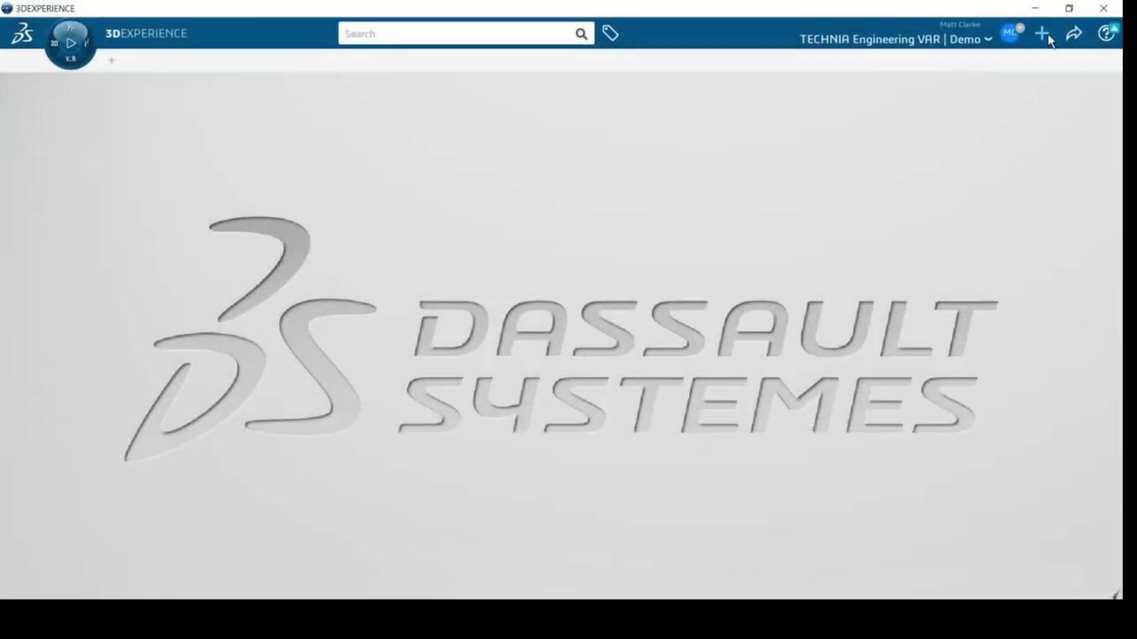
Import the file Tutorial 1 Bracket A.3dxml from disk as new, using the 3DXML with authoring format
click(1044, 32)
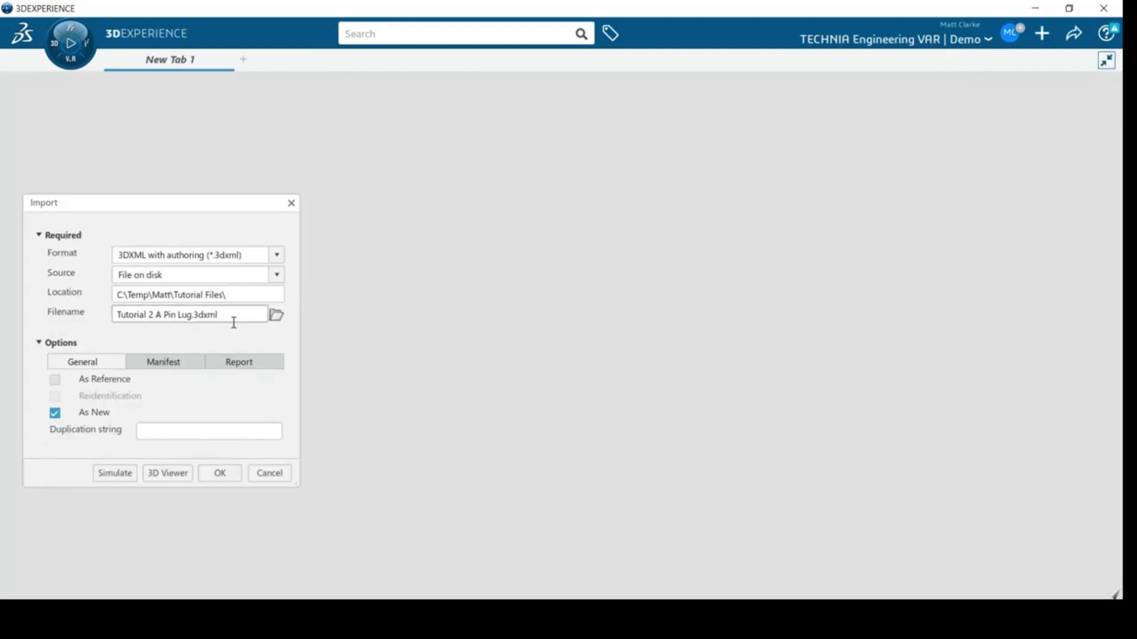
click(276, 316)
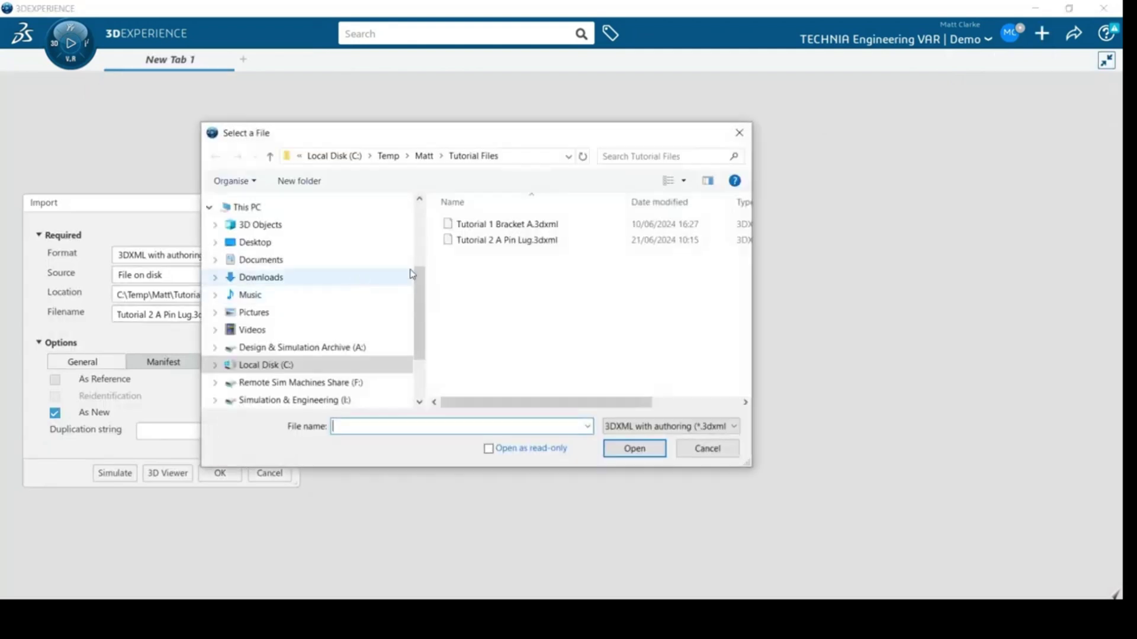
click(480, 226)
click(647, 449)
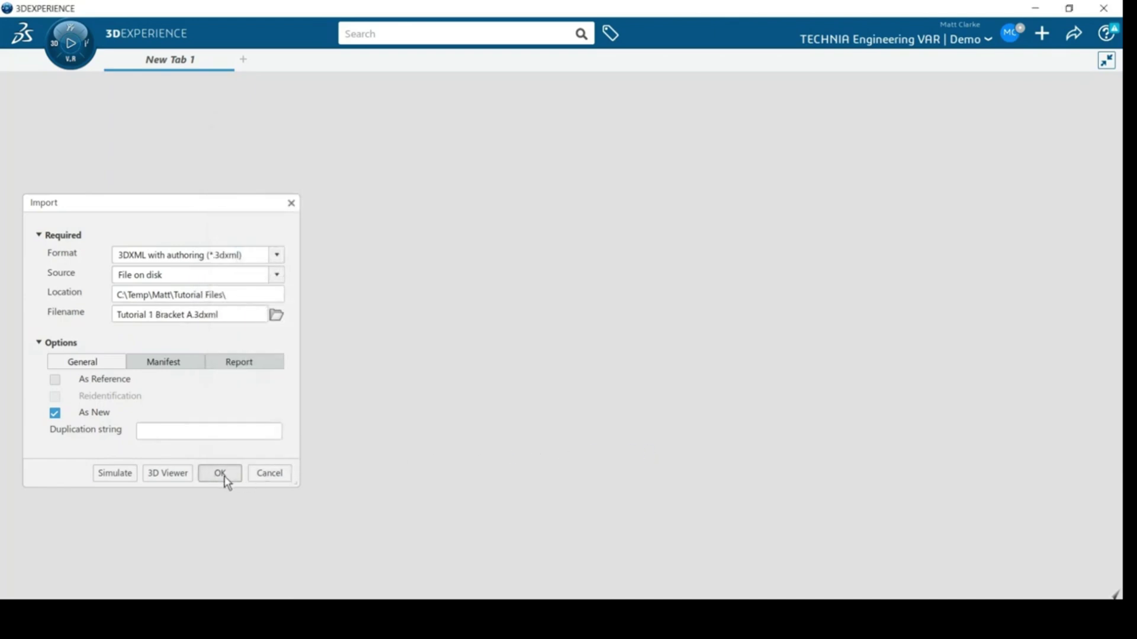
click(224, 476)
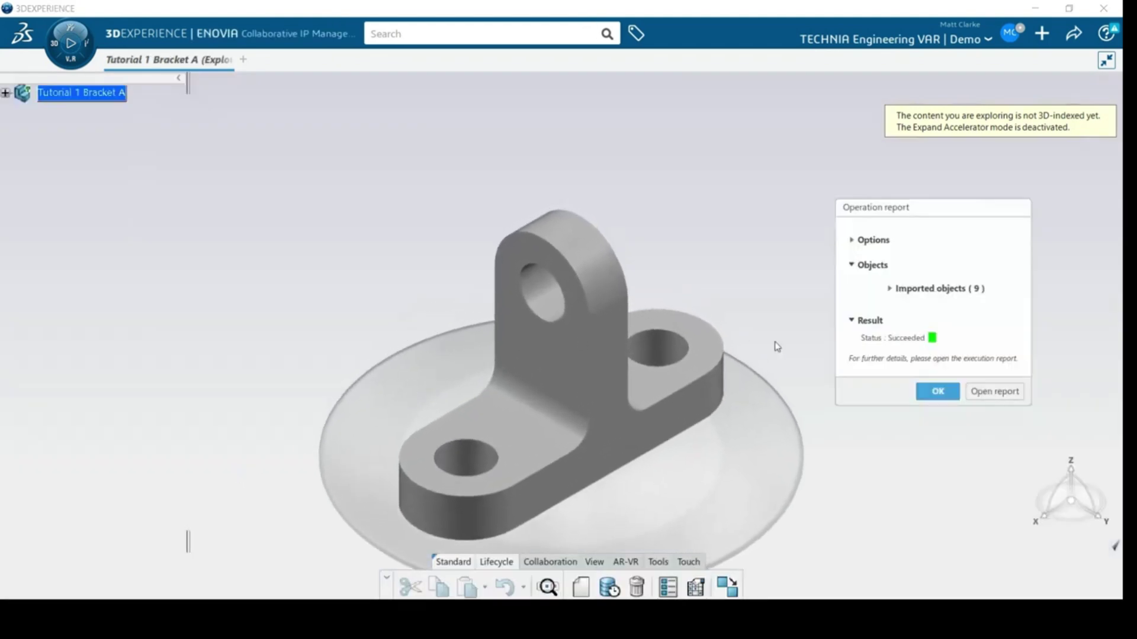
click(920, 393)
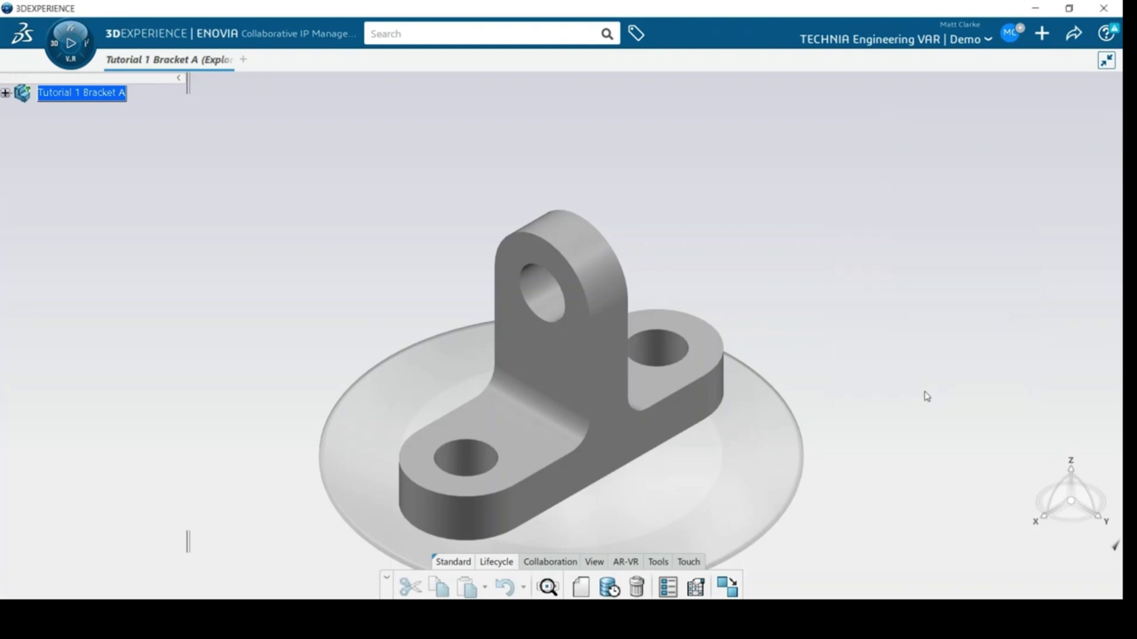
Open the imported bracket for authoring and expand its PartBody to show the modelling features
right_click(598, 340)
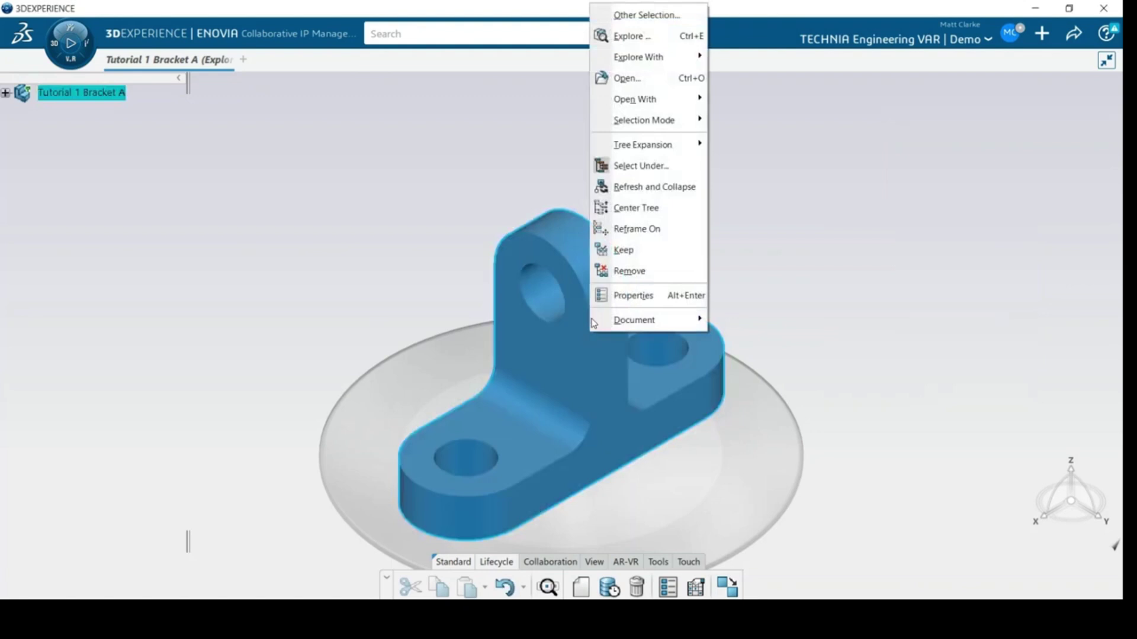
click(654, 78)
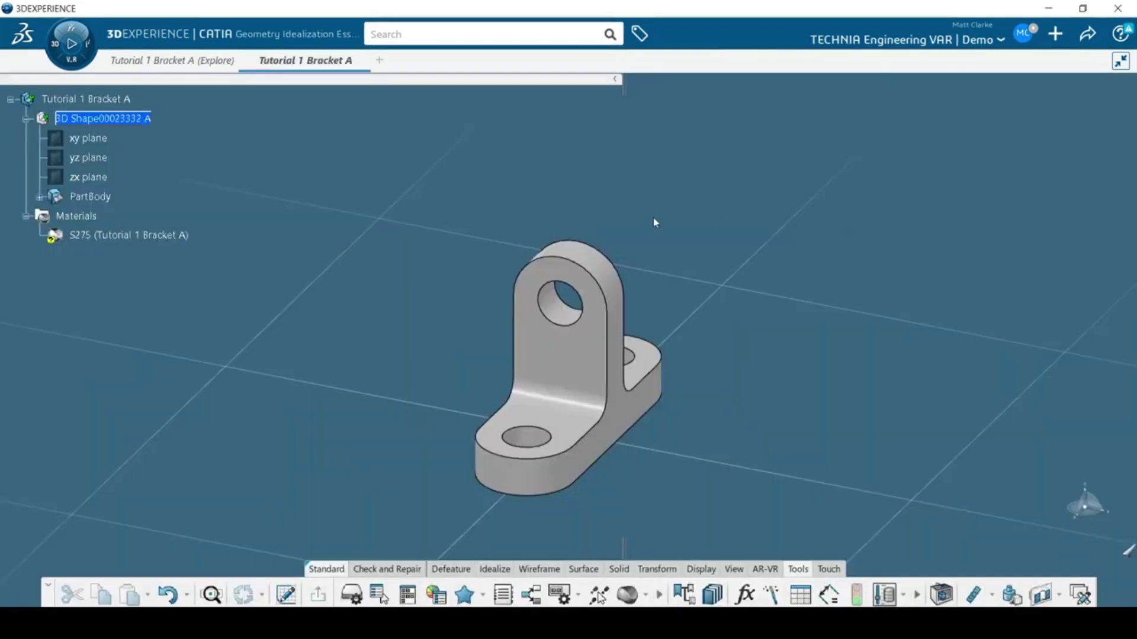
click(39, 196)
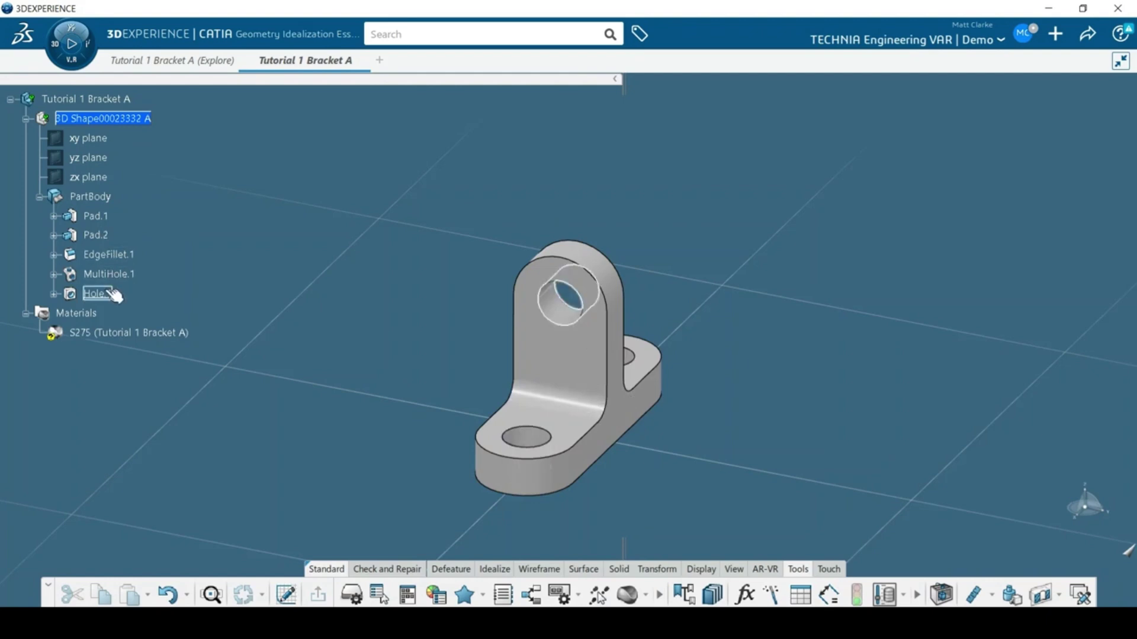
Open the S275 material applied to the bracket and expand it to show its simulation domain
right_click(165, 335)
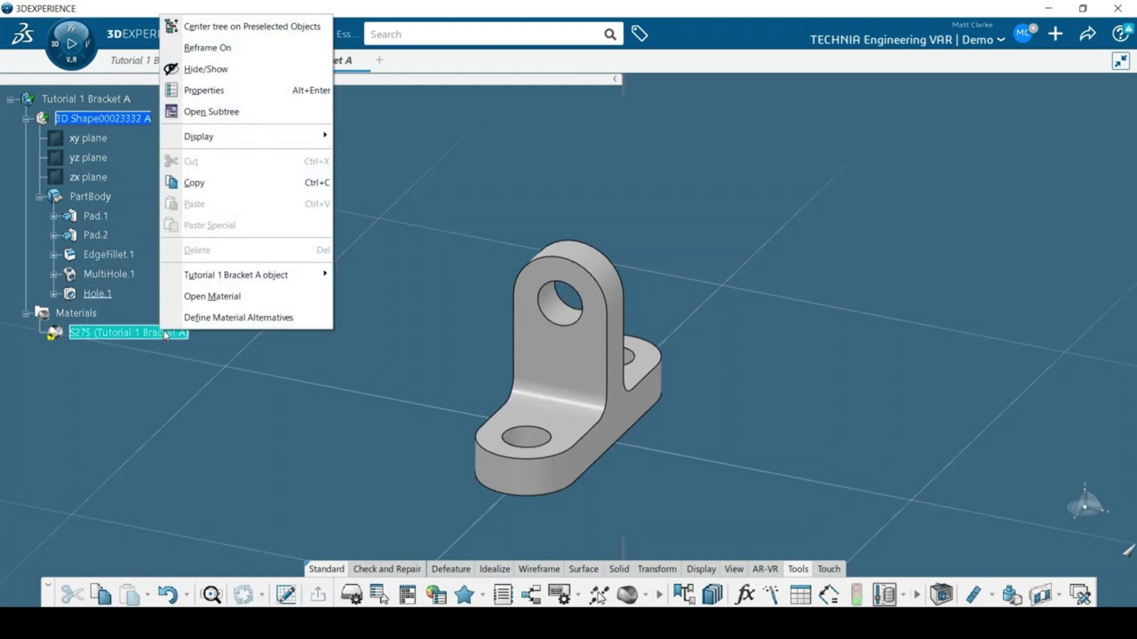
click(221, 298)
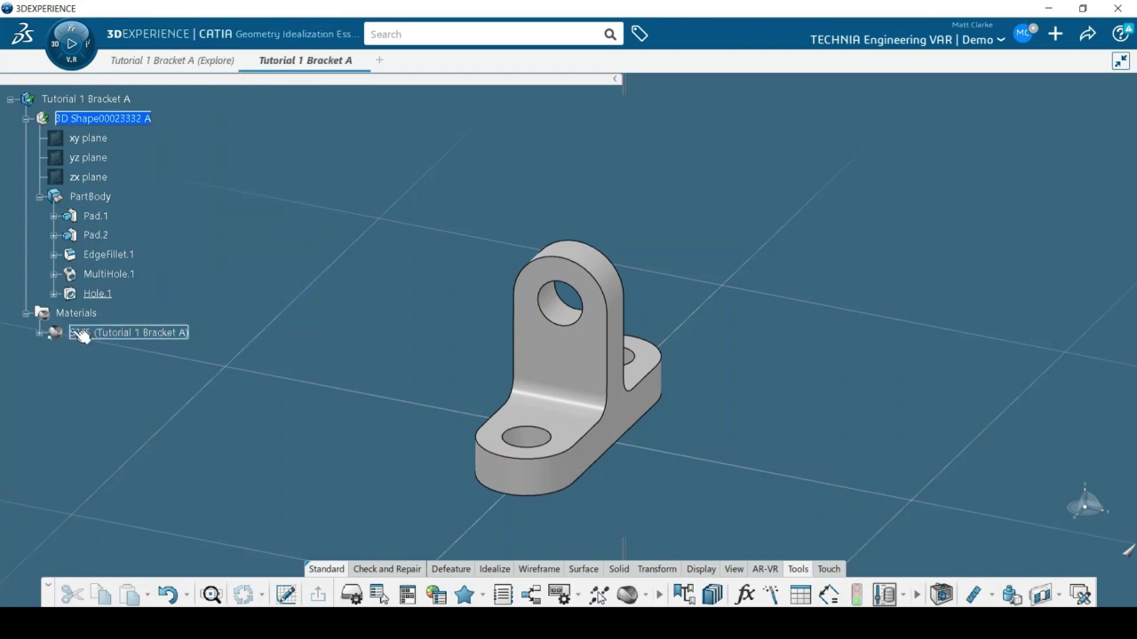
click(39, 334)
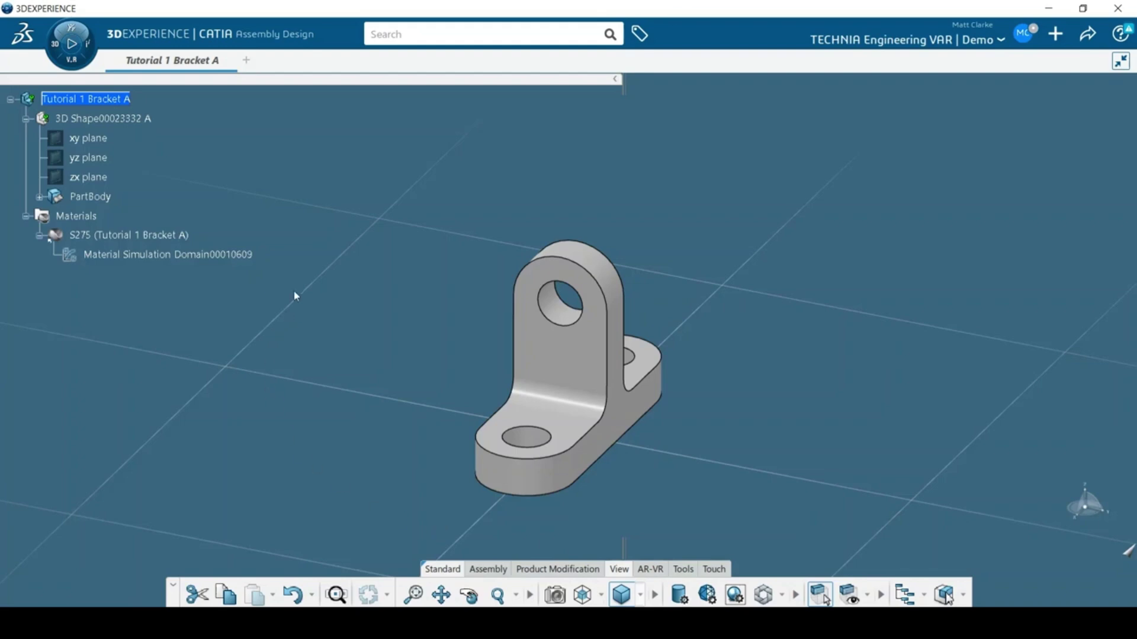
Create a standard automated finite element model in Structural Model Creation, specifying a tetrahedron mesh with 2 mm mesh size and 0.1 sag ratio
click(71, 62)
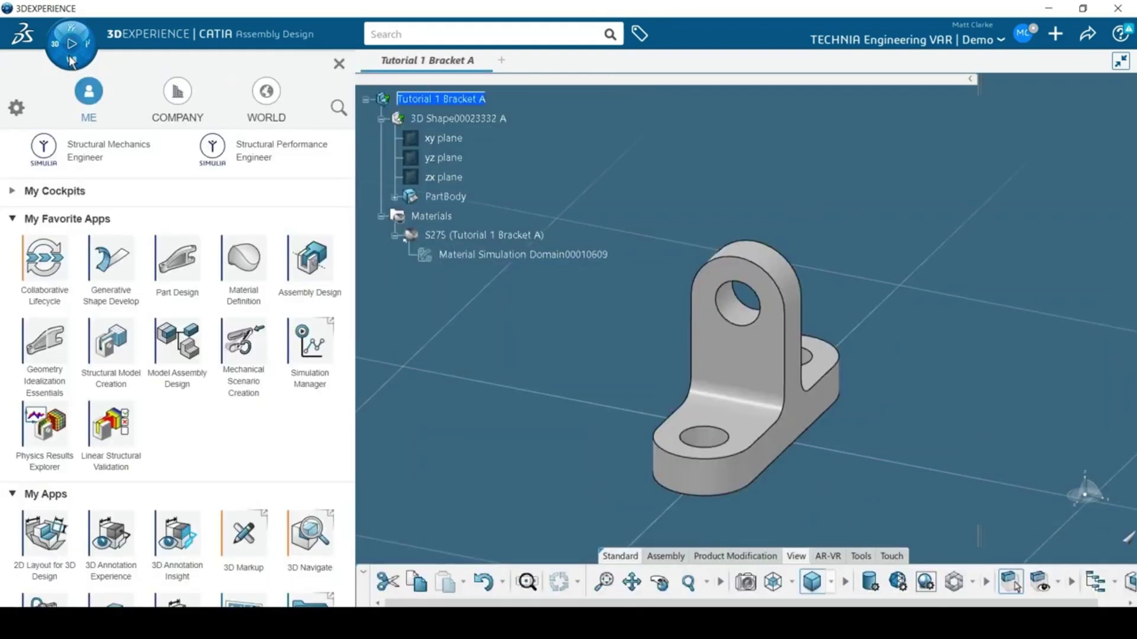
click(111, 357)
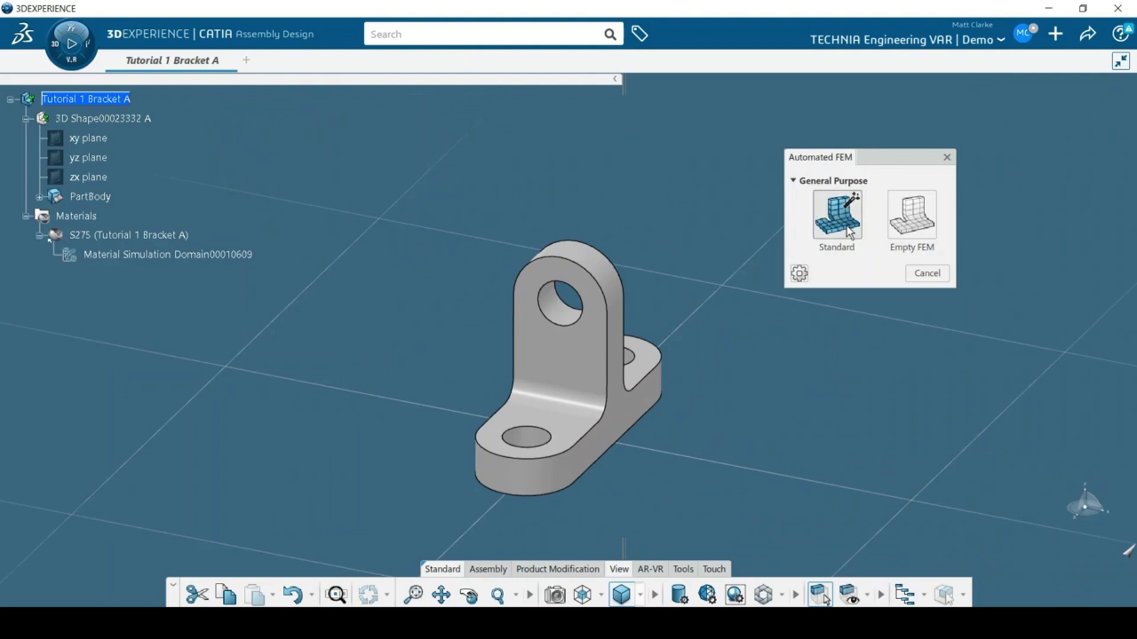
click(849, 230)
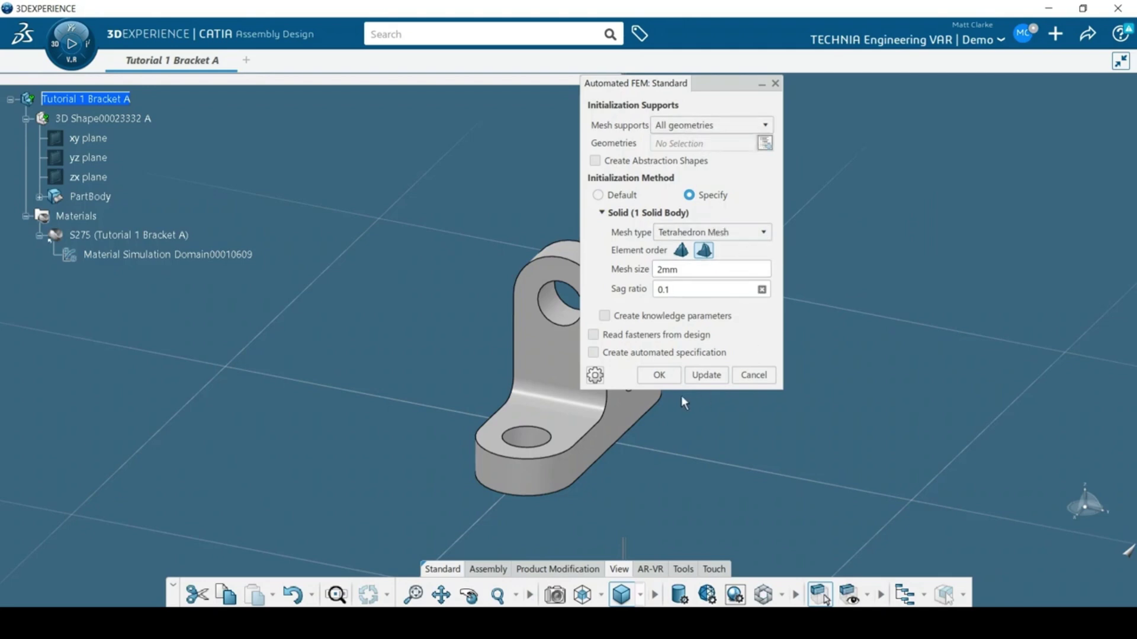
click(660, 374)
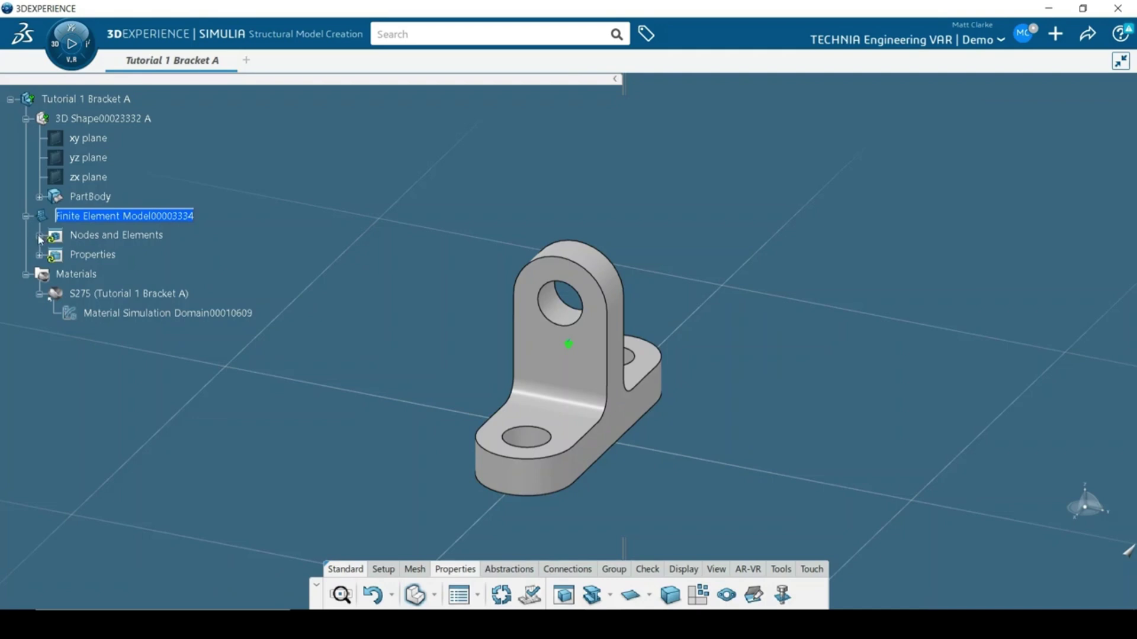
Expand the finite element model's Nodes and Elements and Properties, and update the model to generate the mesh
click(40, 235)
click(39, 275)
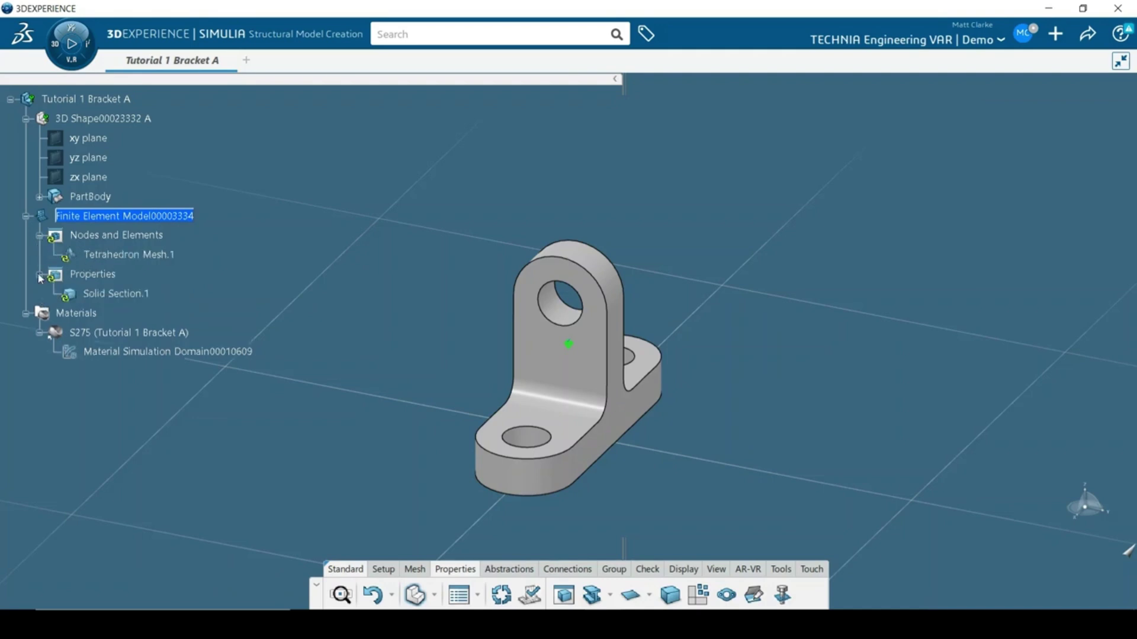
click(500, 595)
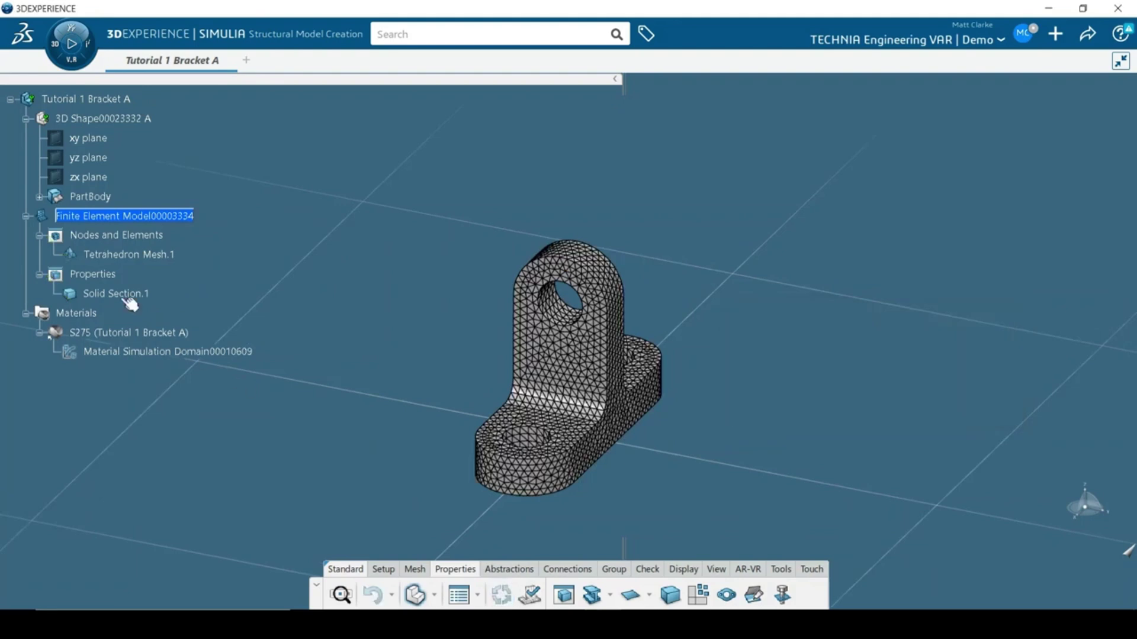
Initialize the tetrahedron mesh parameters from the geometry, set the mesh size to 2.75 mm and remesh the bracket
double_click(137, 261)
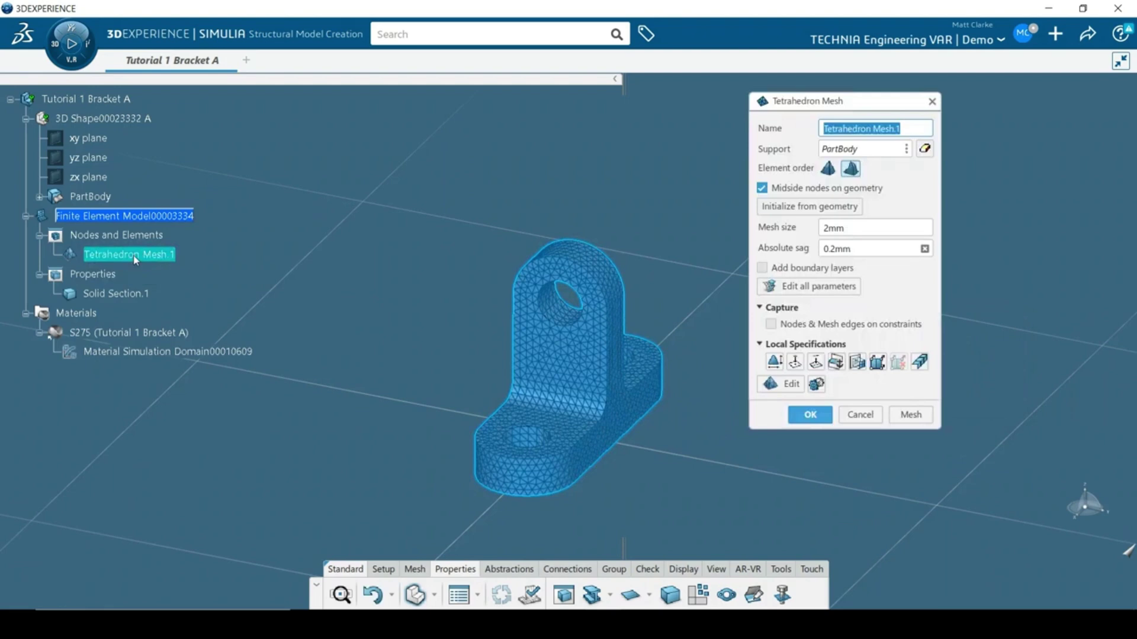
click(817, 206)
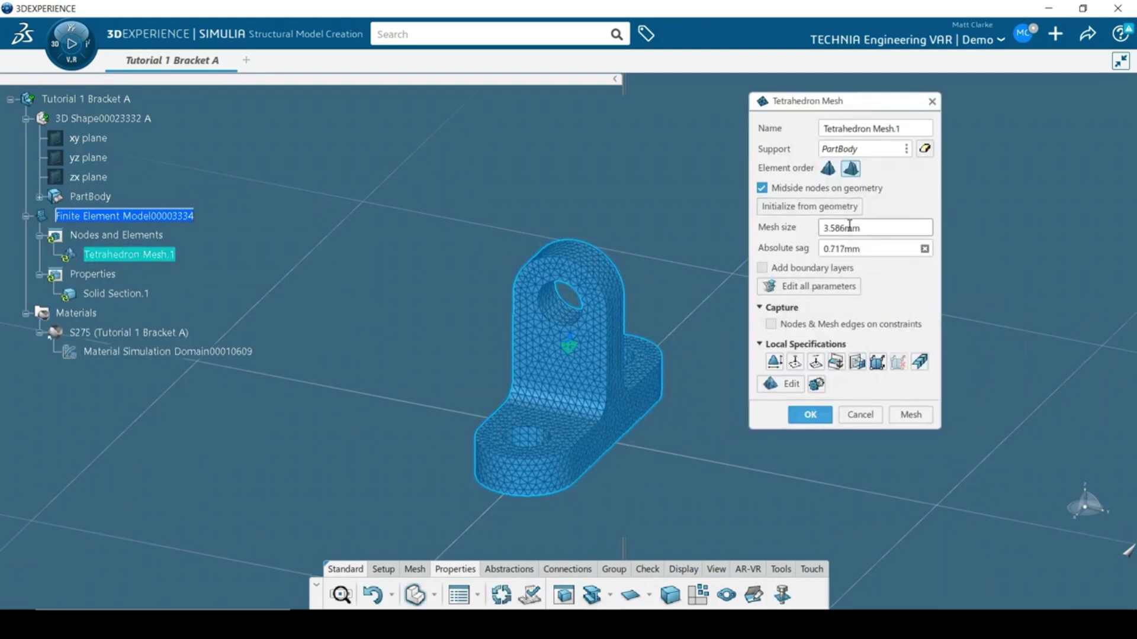
double_click(874, 229)
text(2.75)
click(910, 414)
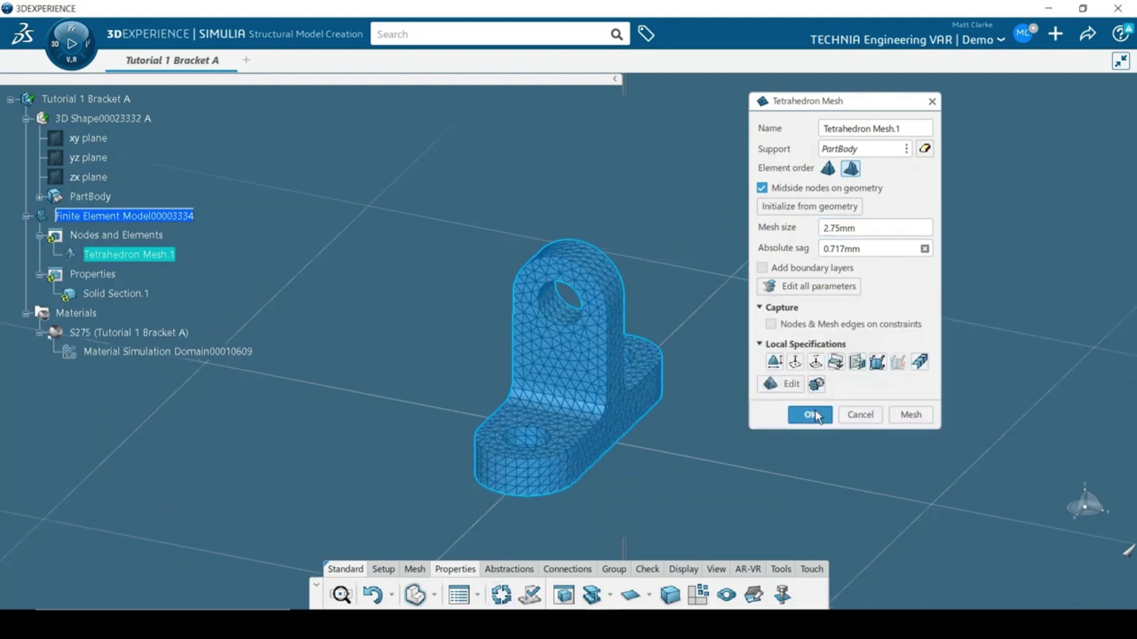
click(814, 411)
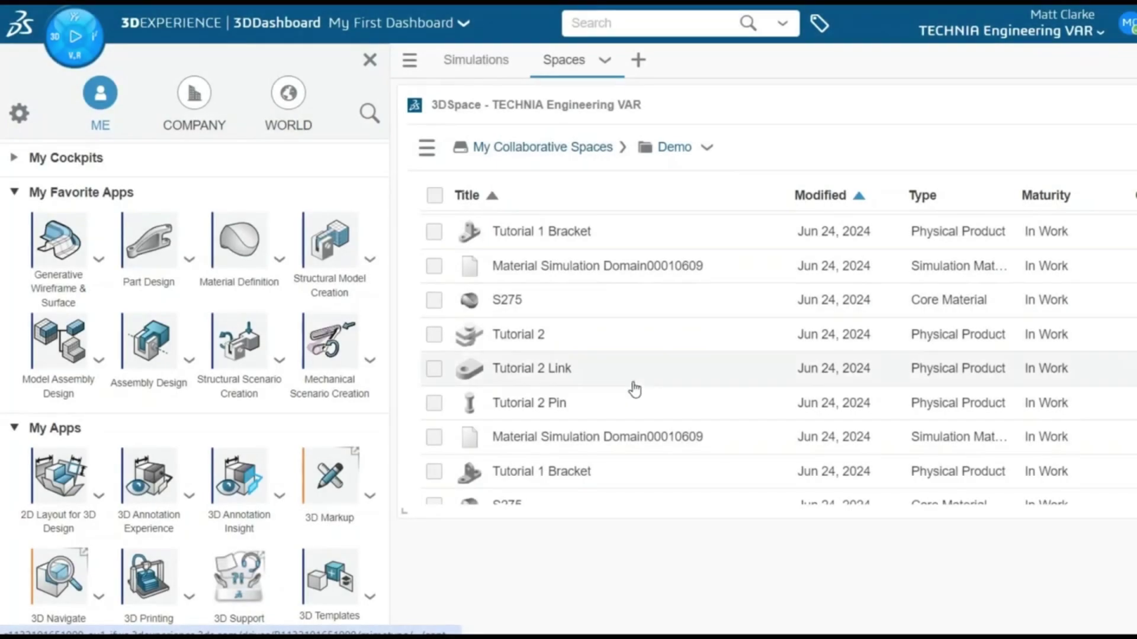
Open the Tutorial 1 Bracket product from the 3DDashboard's Demo space and start Mechanical Scenario Creation for it
click(434, 473)
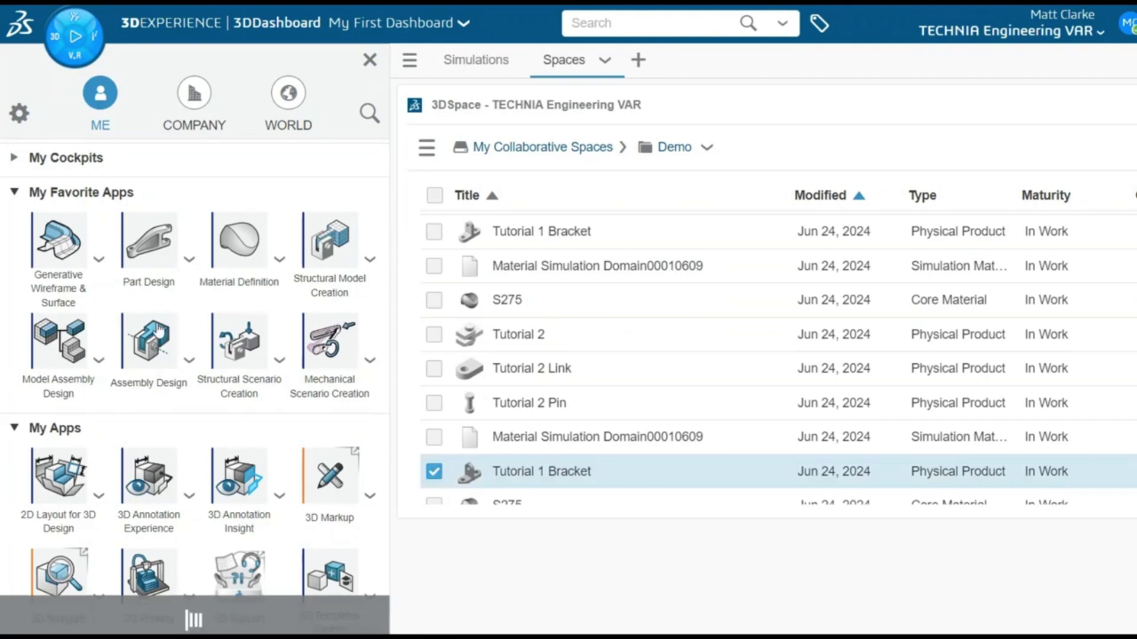
click(159, 333)
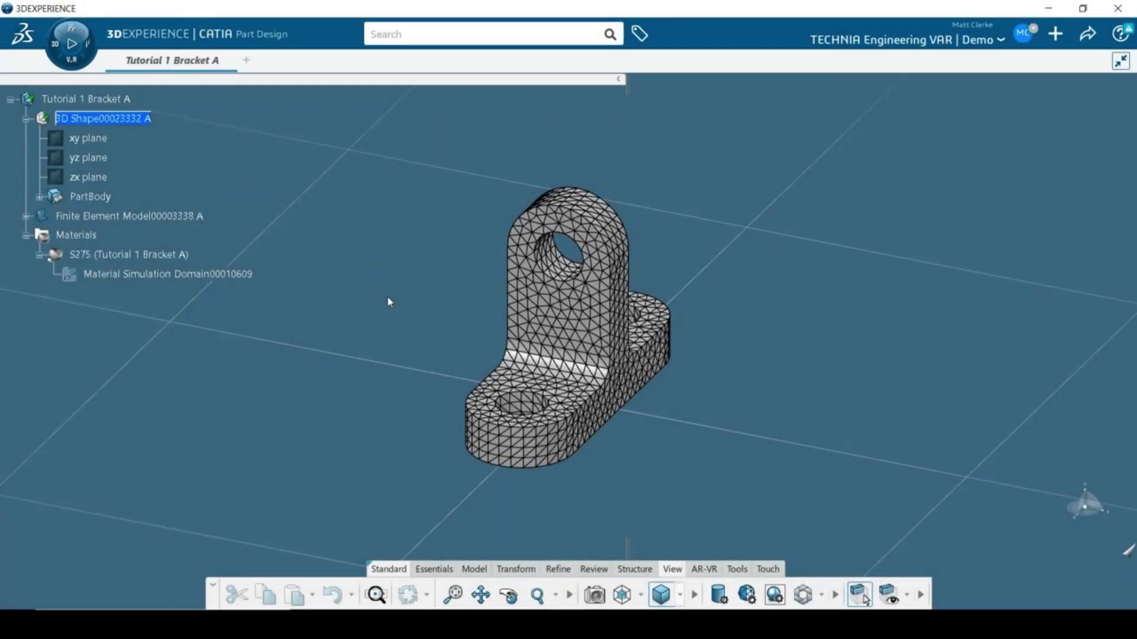
click(70, 65)
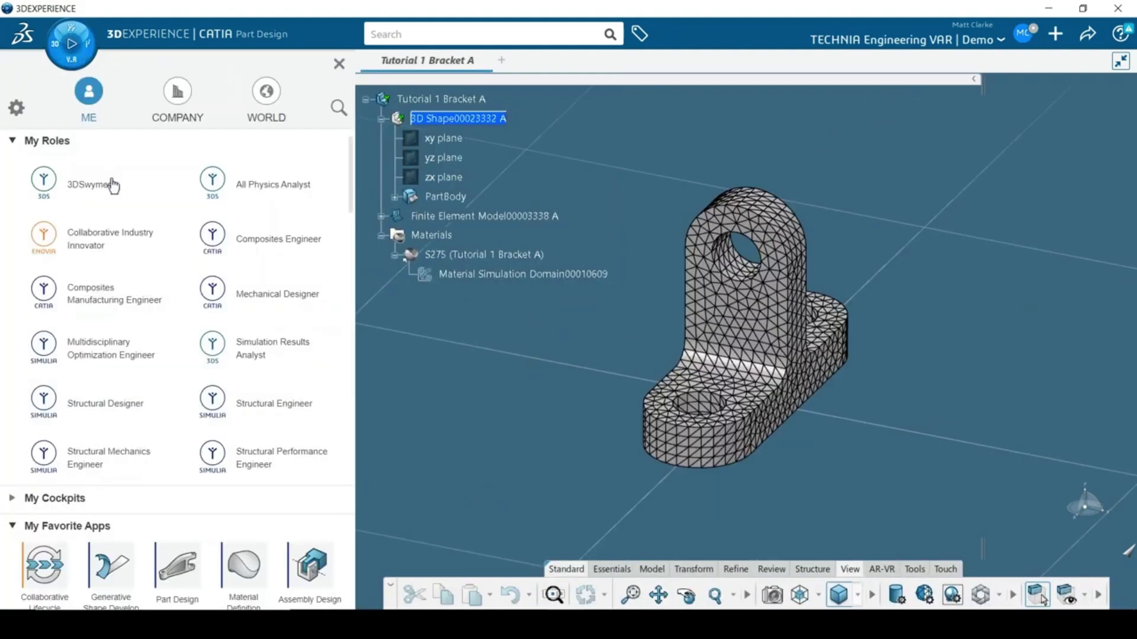
scroll(112, 186, down, 3)
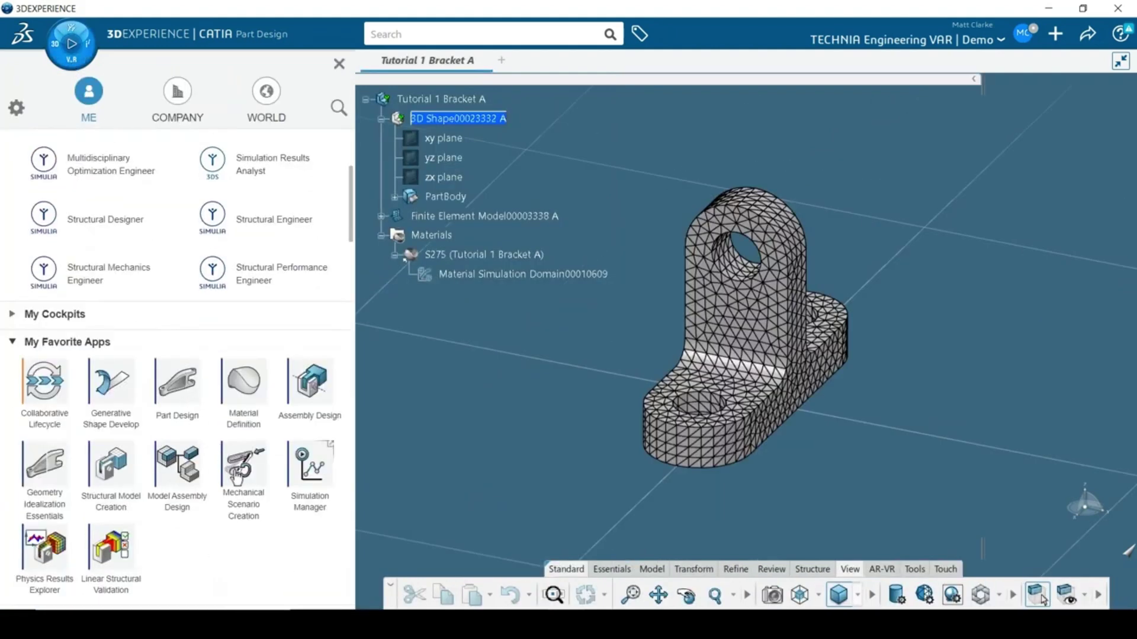
click(242, 476)
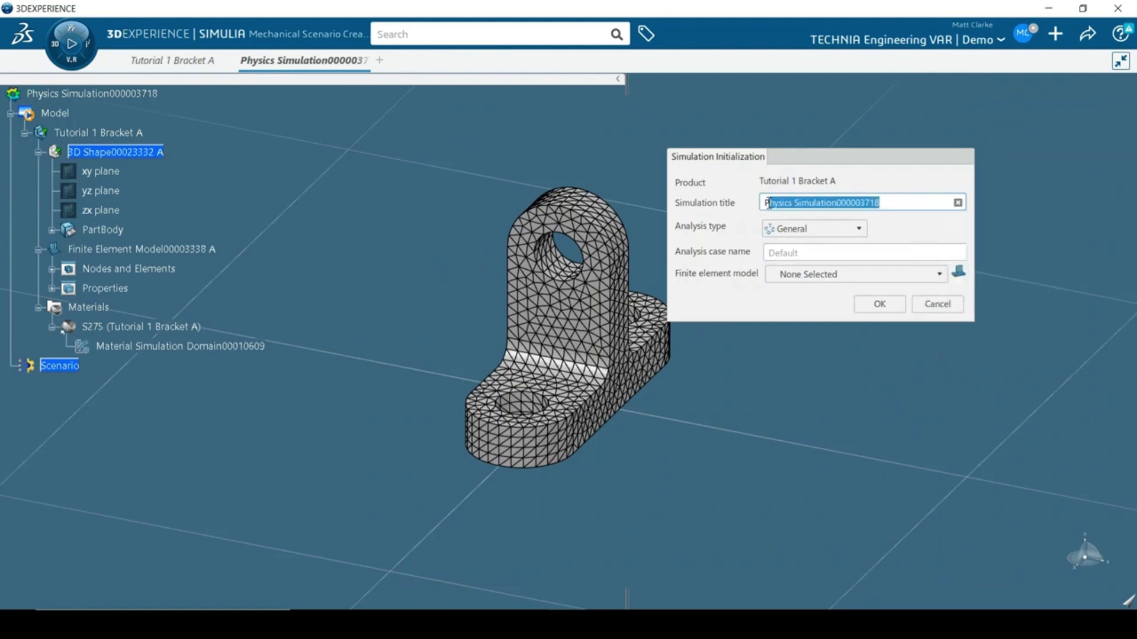
Initialize a structural simulation titled Bracket Load with analysis case Load-Y, using the bracket's existing finite element model
key(BackSpace)
text(Br)
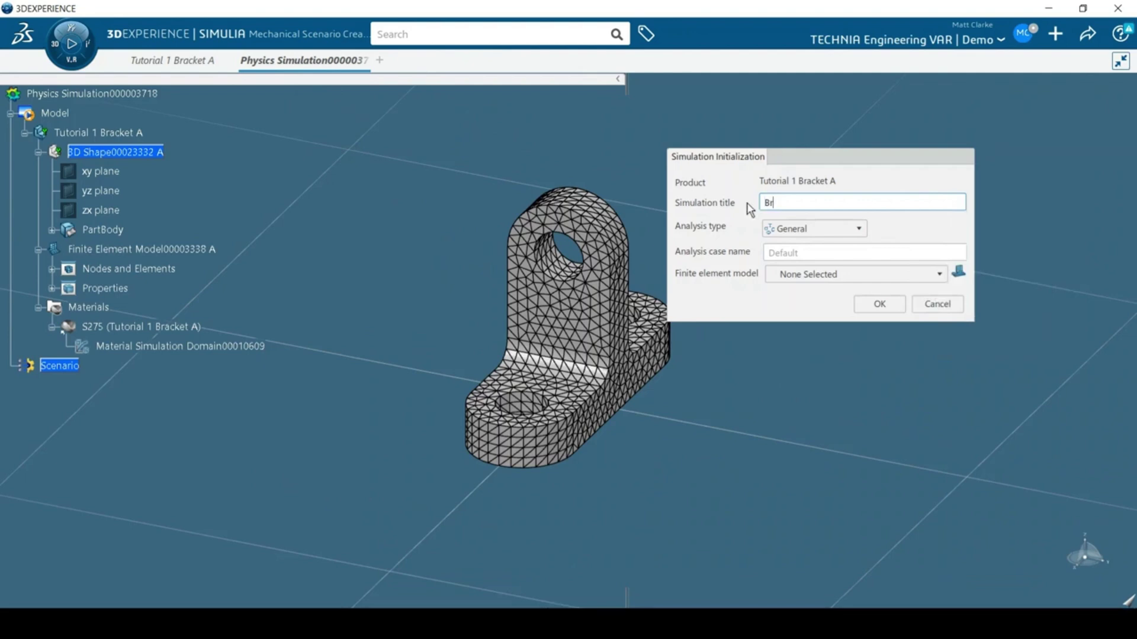
text(acket Load)
click(769, 229)
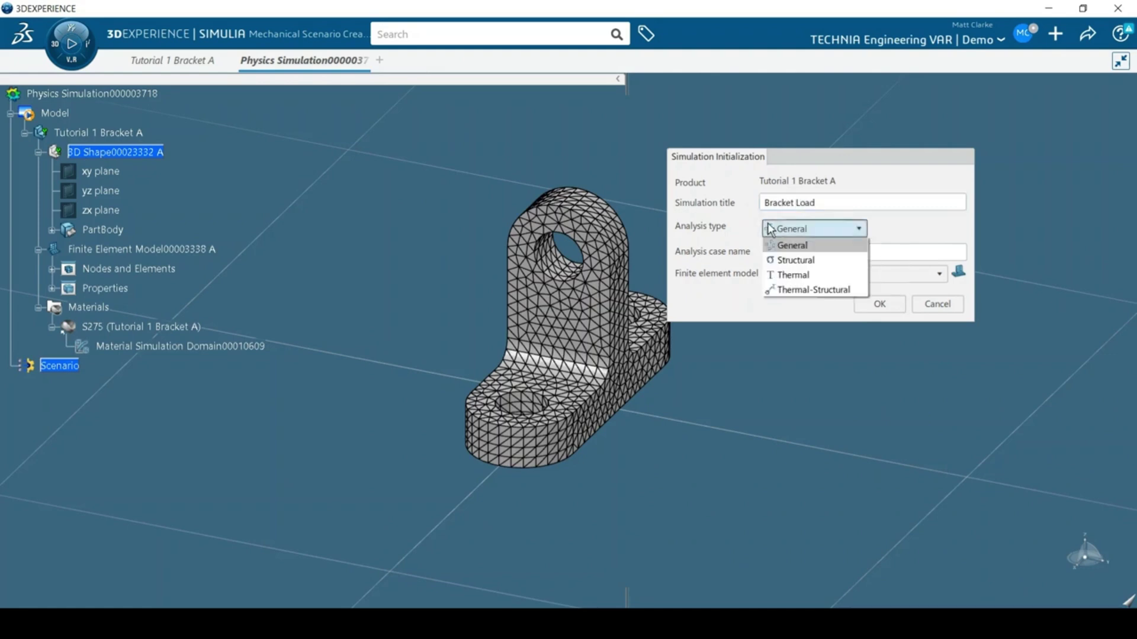
click(782, 261)
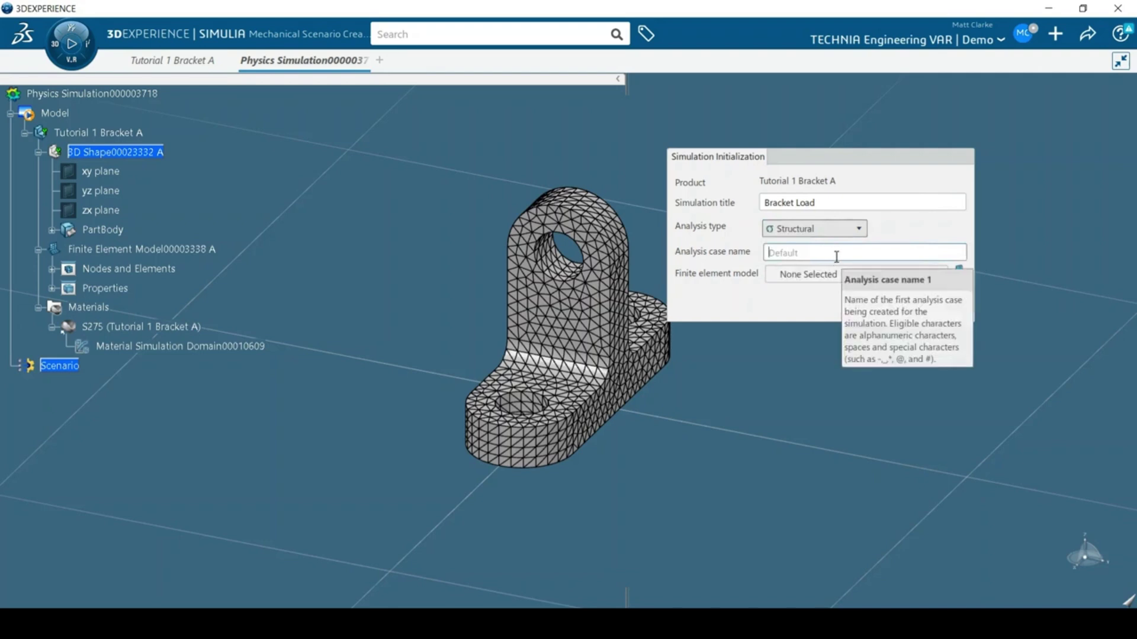
text(Load-Y)
click(820, 272)
click(821, 305)
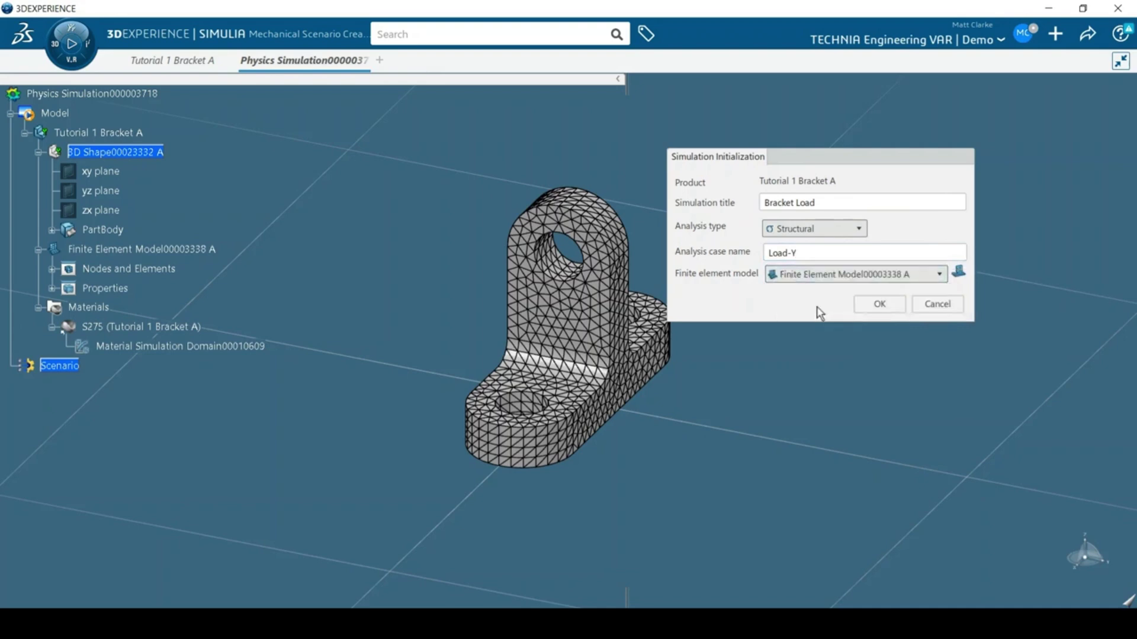
click(866, 304)
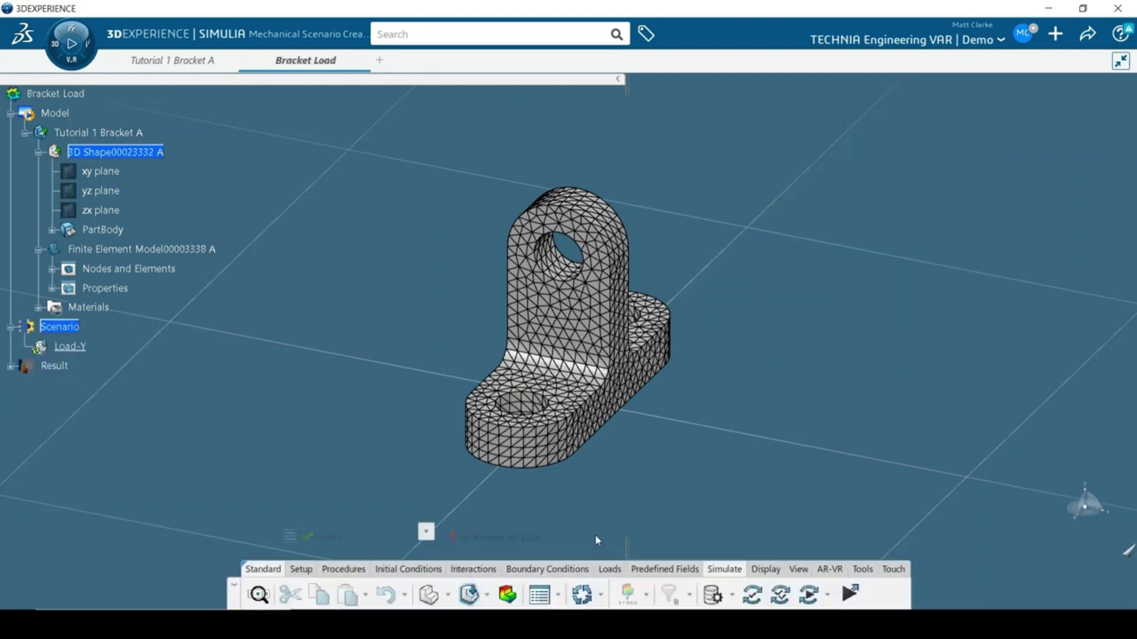
Add a static step with a 1 s step time and automatic time incrementation to the Load-Y case
click(345, 570)
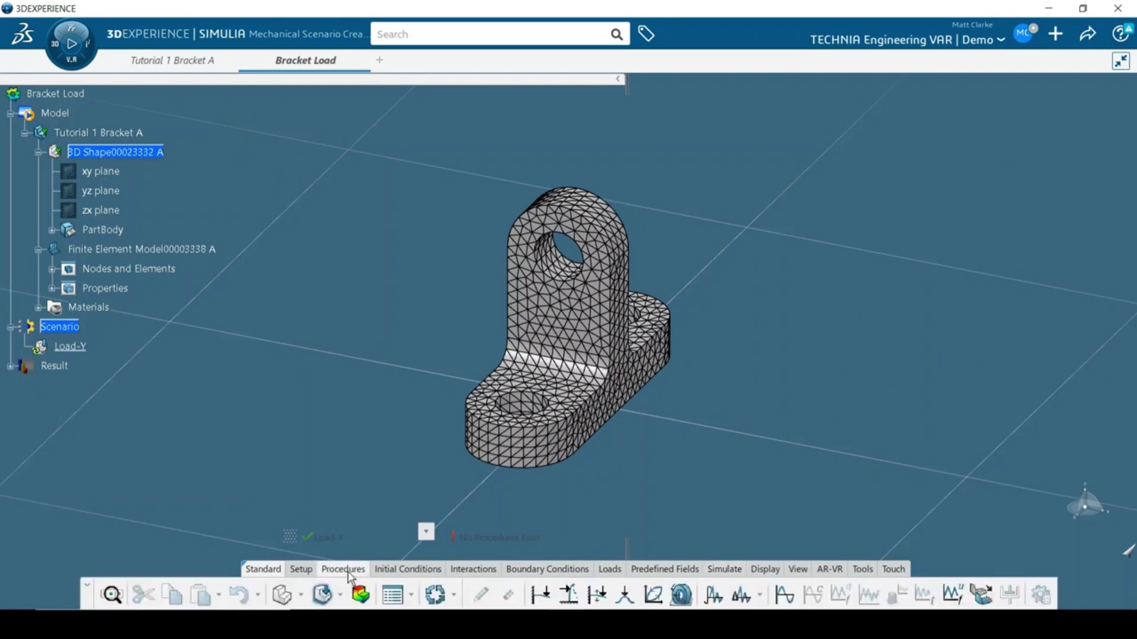
click(541, 595)
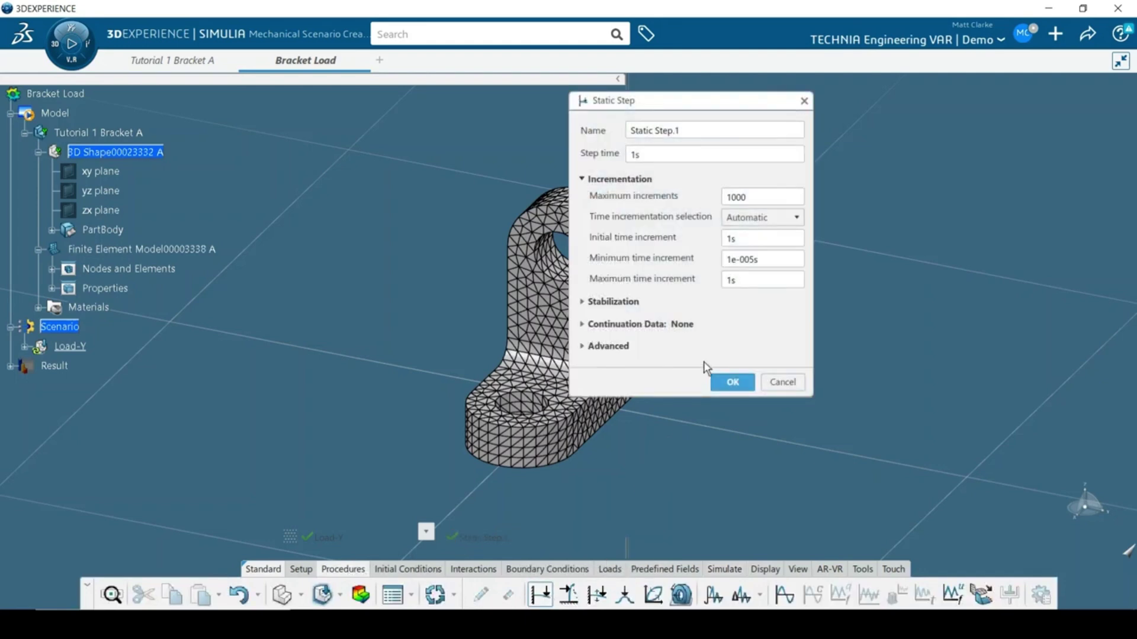
click(729, 384)
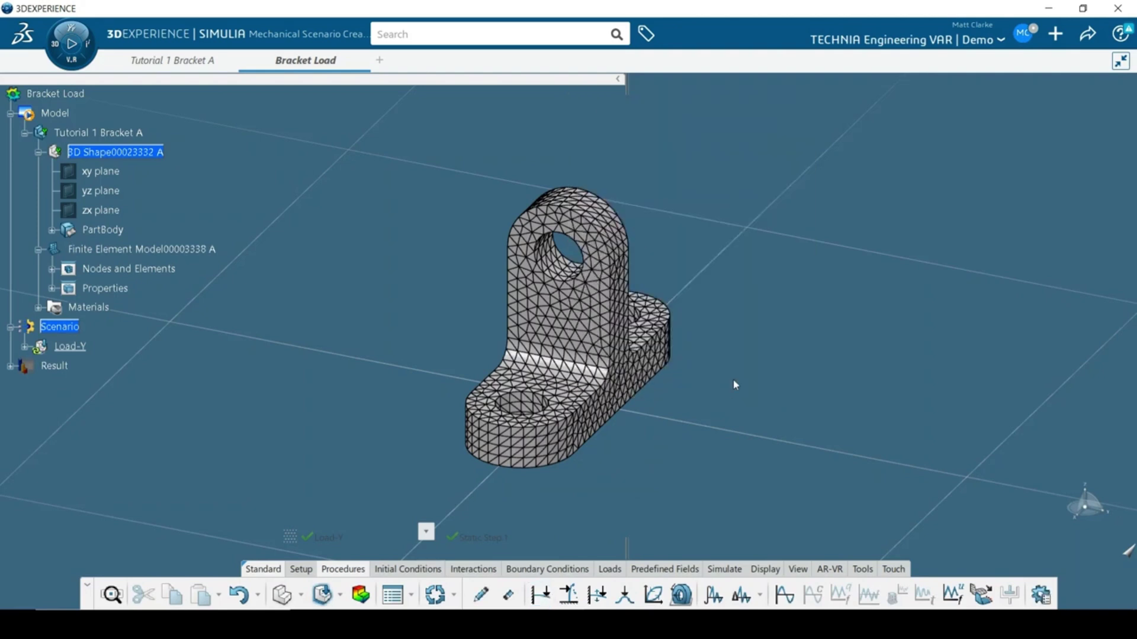
Hide all finite element models with the Visibility Manager so the bracket shows only its geometry
right_click(734, 382)
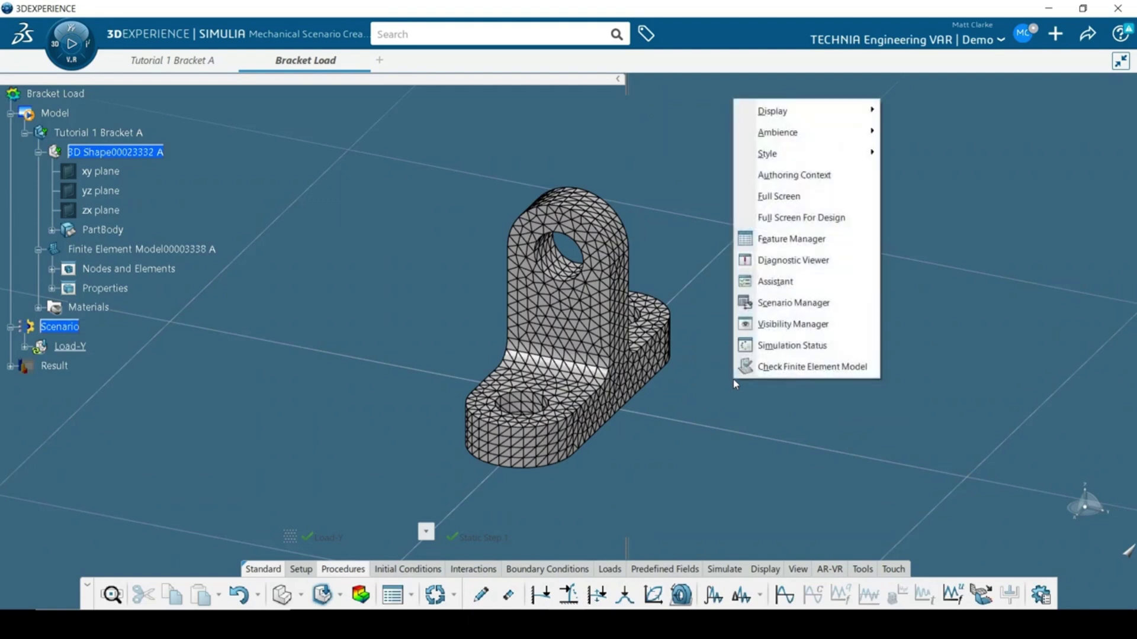
click(768, 327)
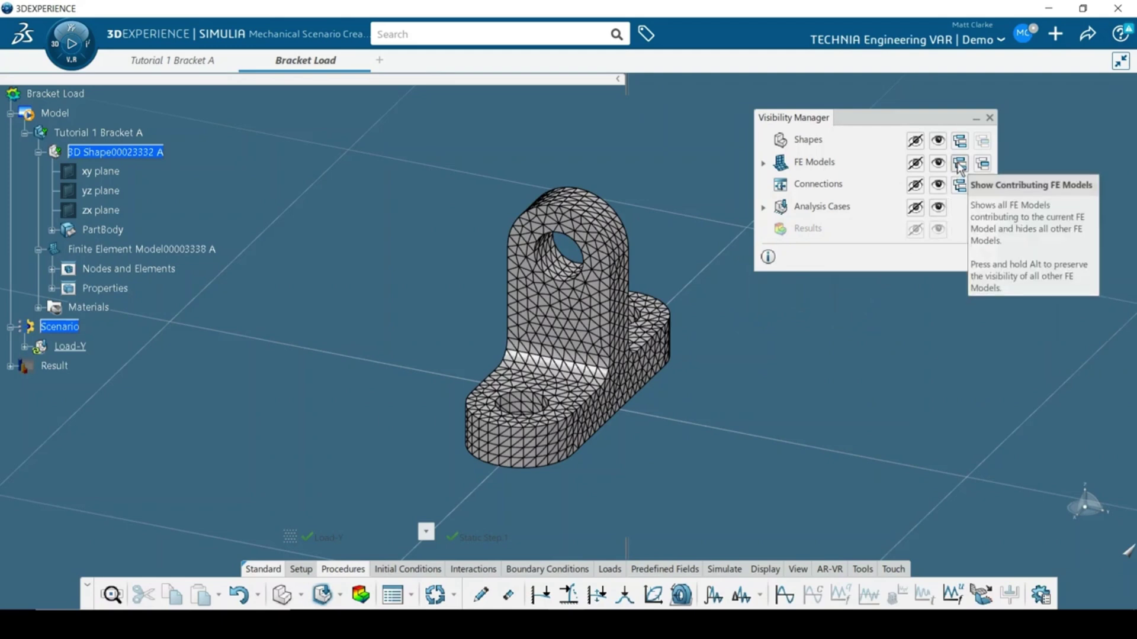
click(916, 163)
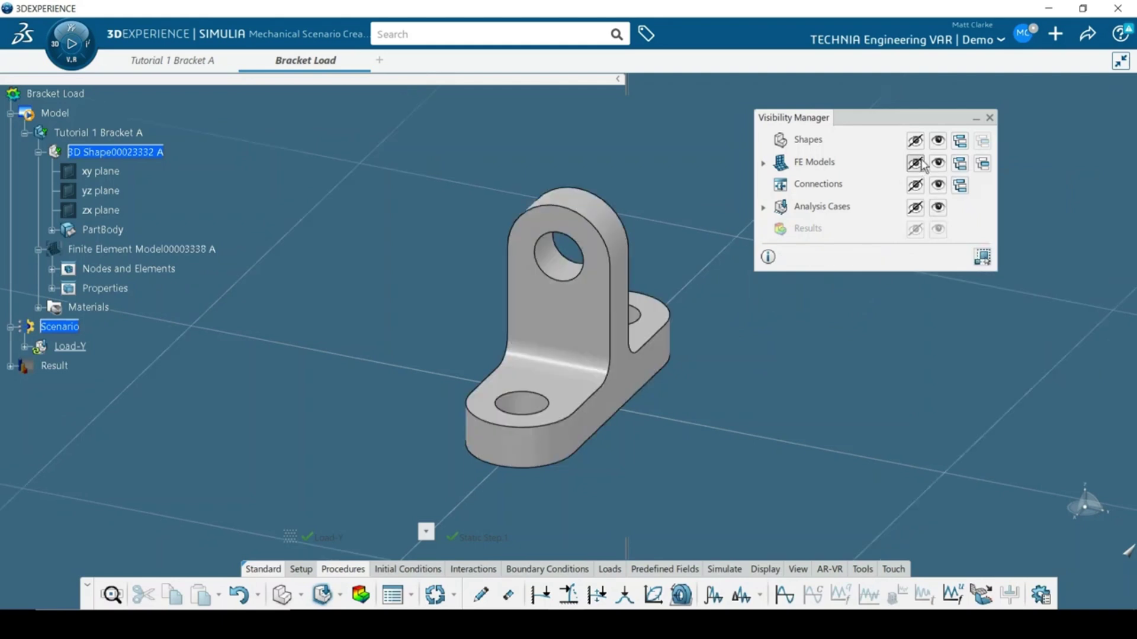
click(989, 119)
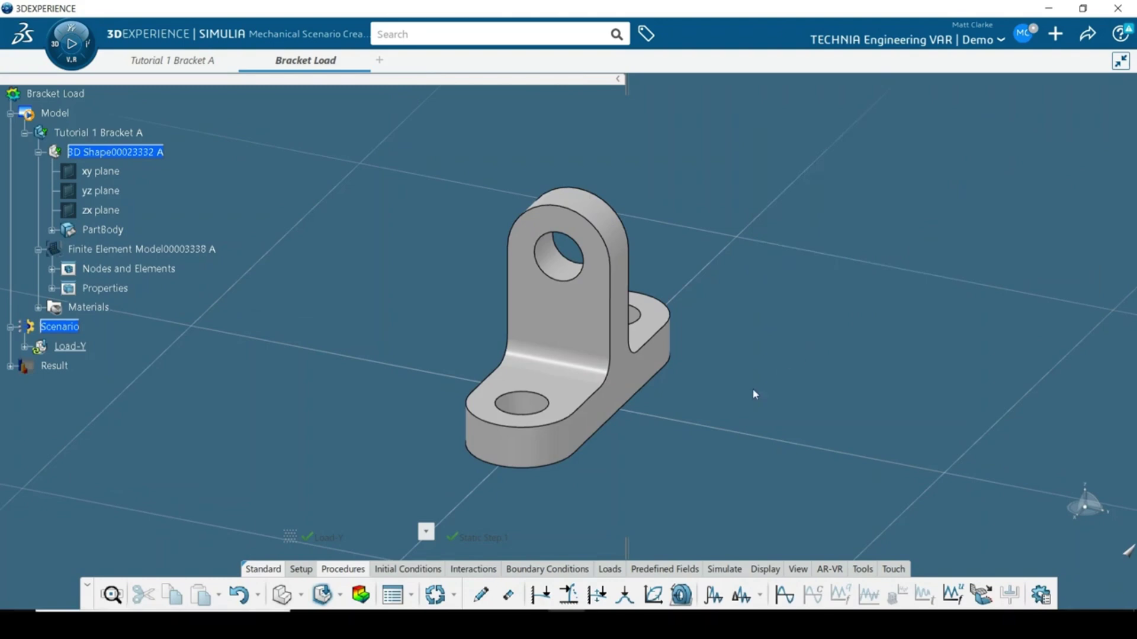
Apply a clamp boundary condition to the inner cylindrical faces of the two bolt holes in the bracket's base
click(573, 569)
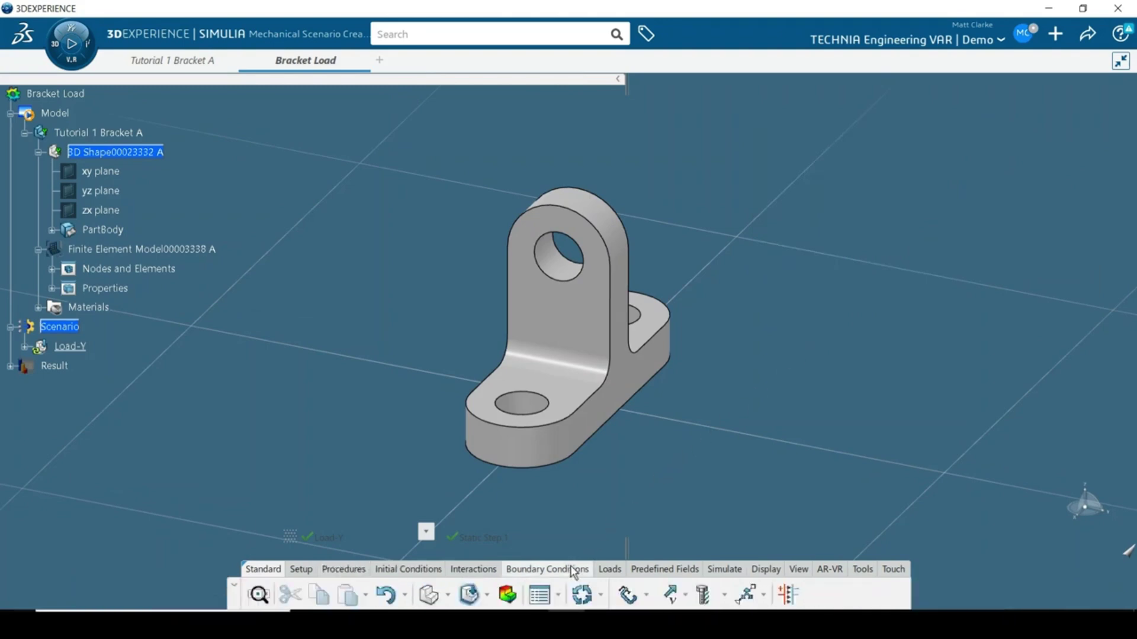
click(626, 595)
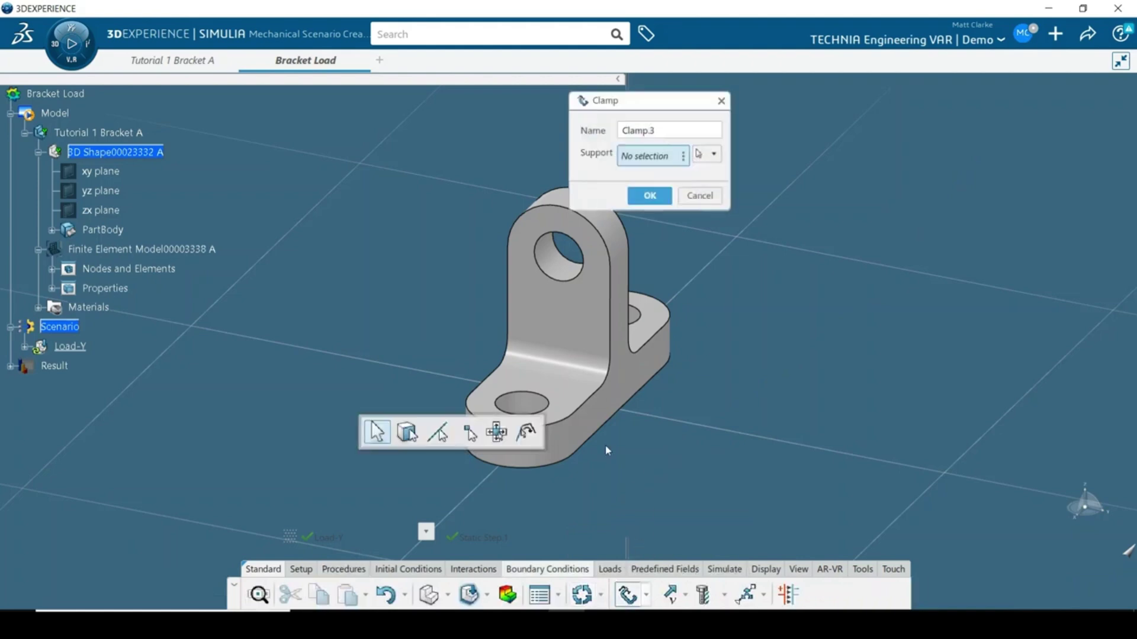
click(540, 405)
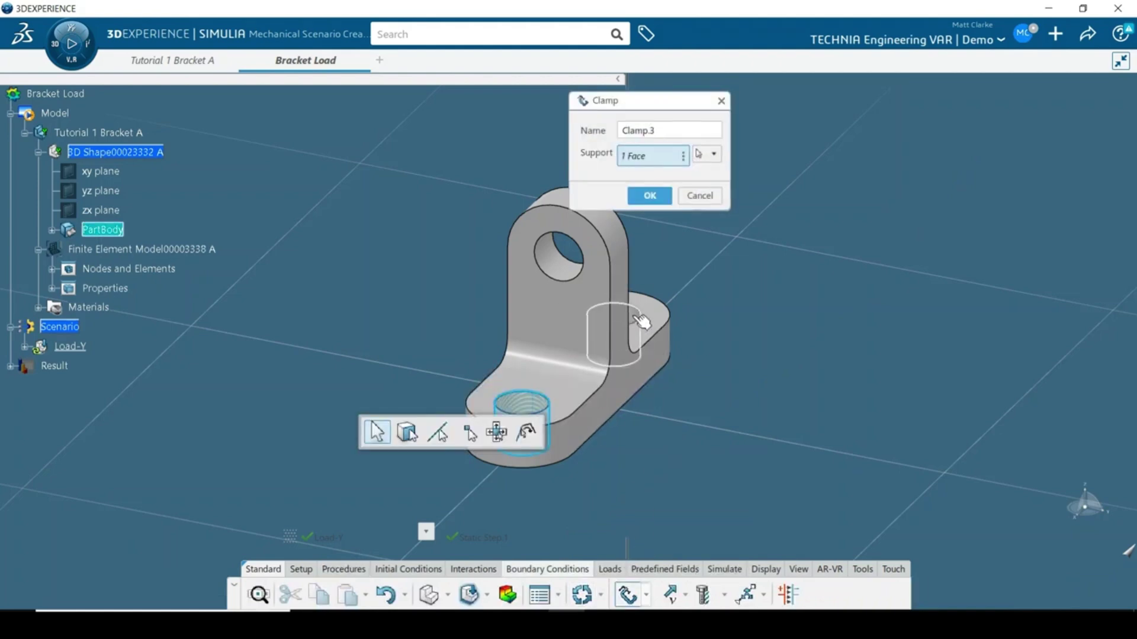
click(640, 322)
click(650, 196)
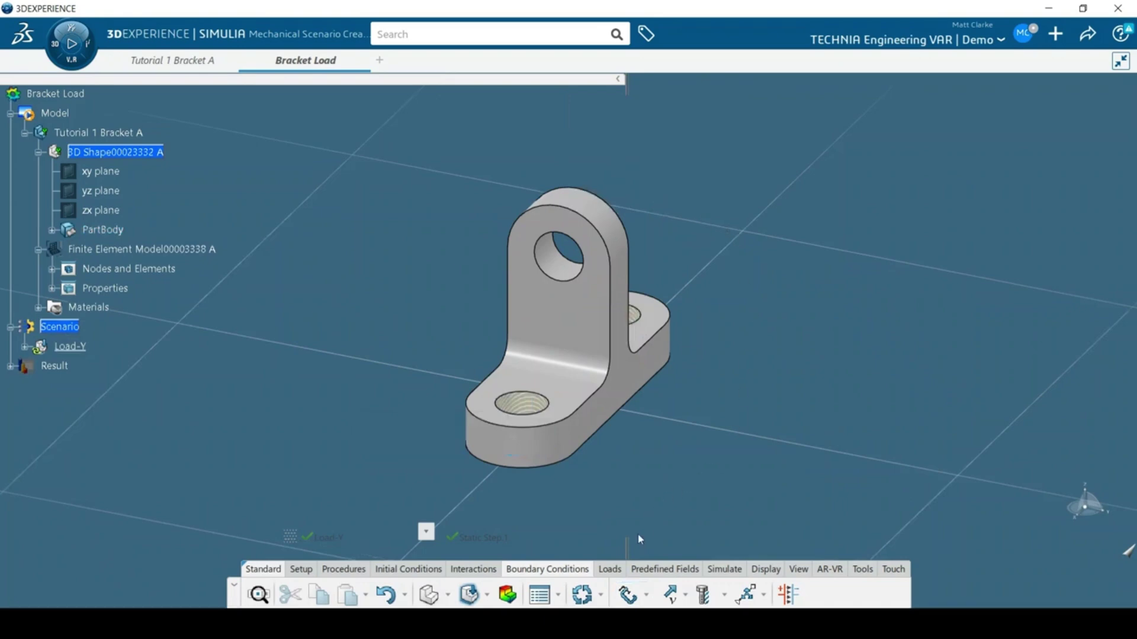
Start a bearing load on the upright lug hole's inner face and rotate its axis system 180 degrees about the triad's Z axis
click(614, 569)
click(673, 598)
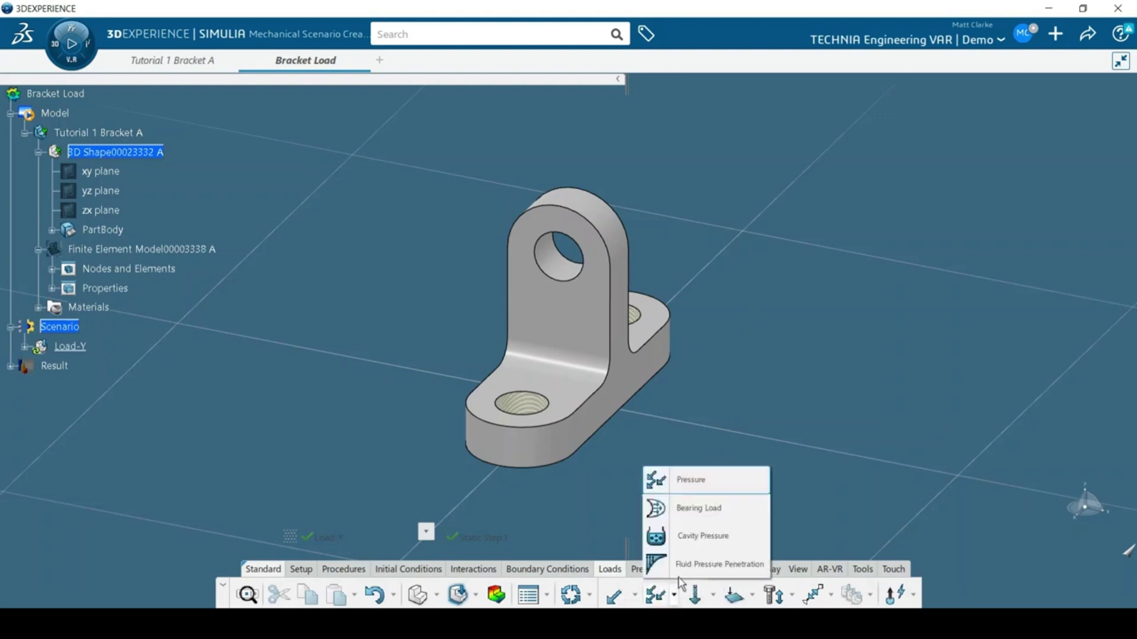
click(666, 508)
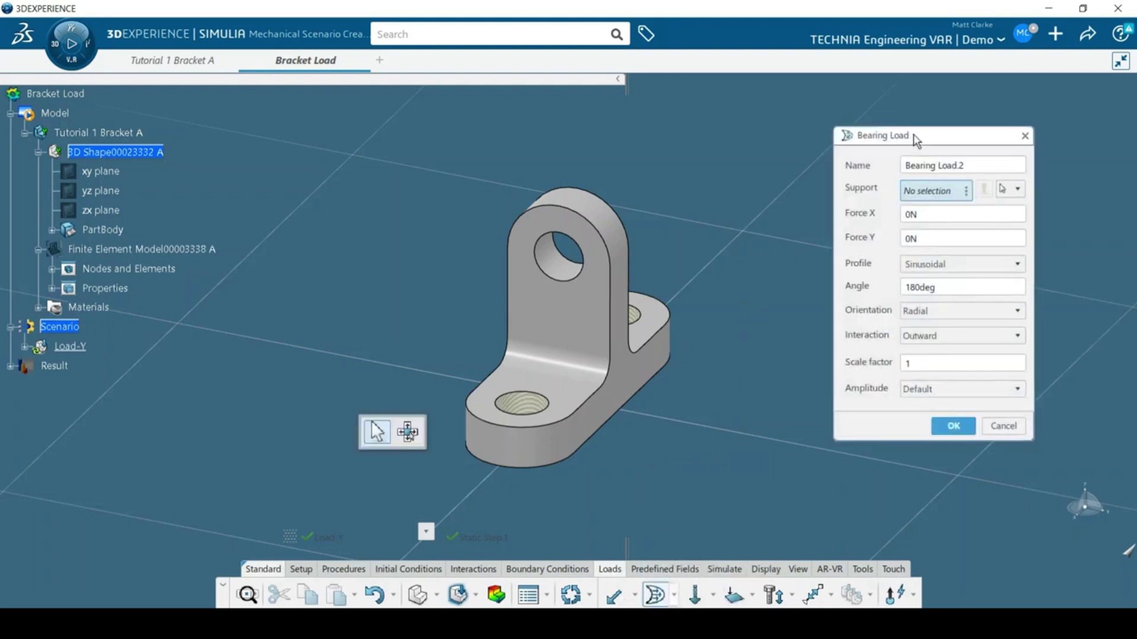
drag(909, 135, 986, 131)
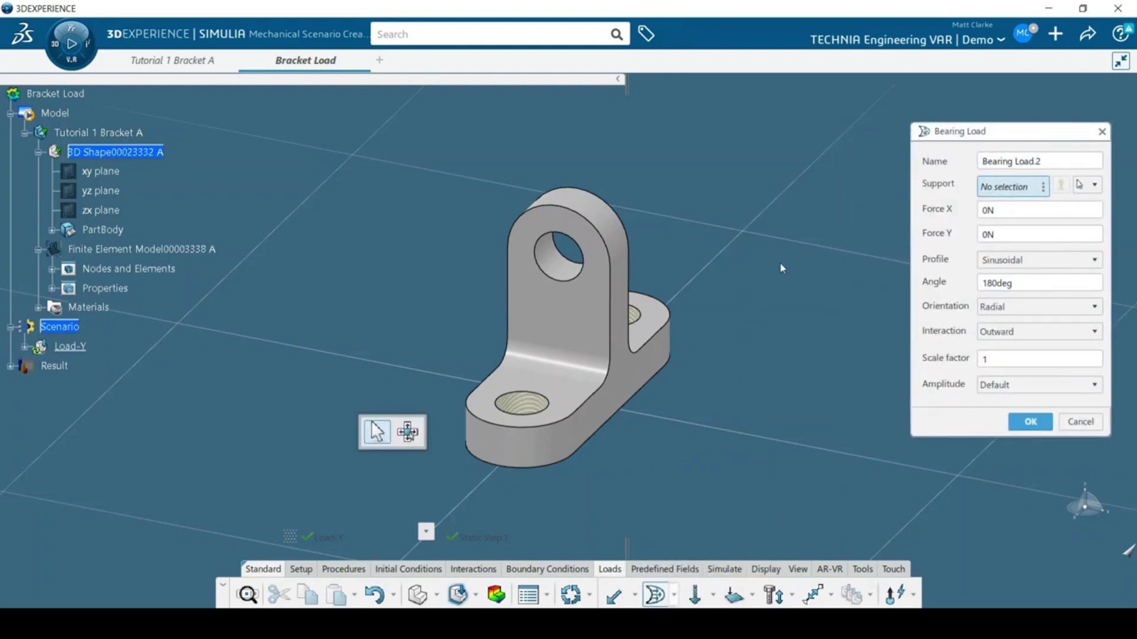
click(568, 274)
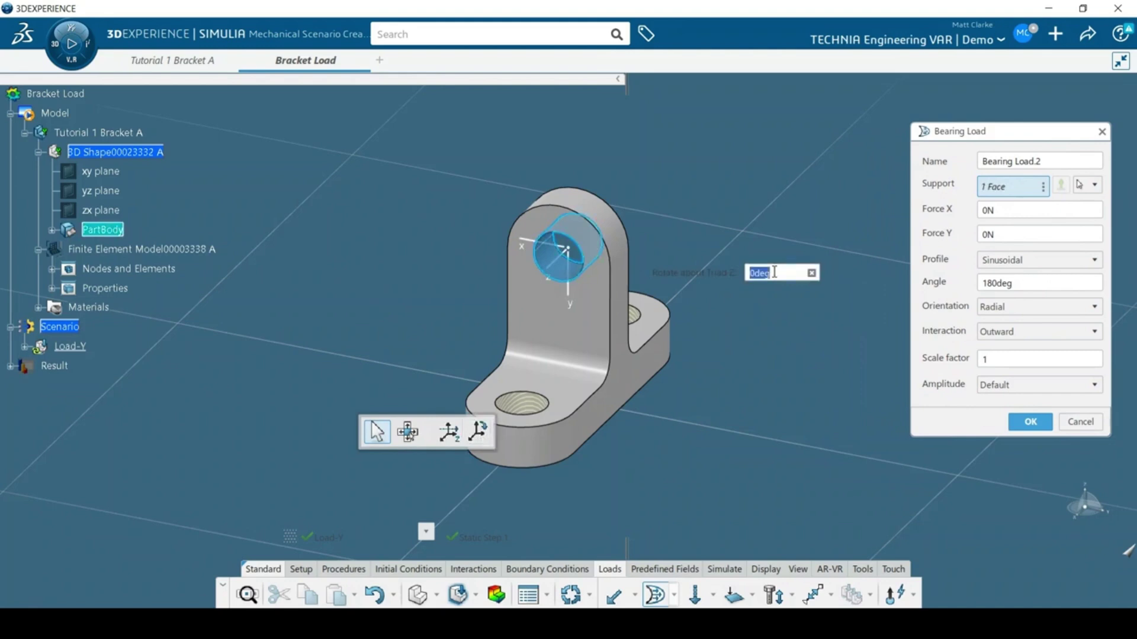
text(180)
key(Return)
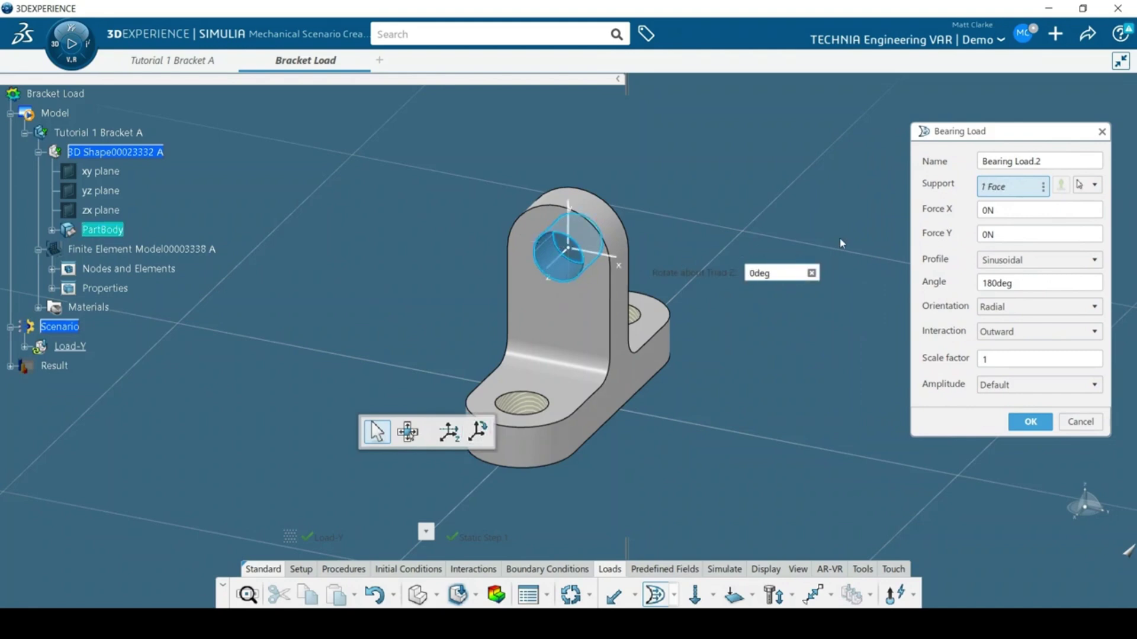
Set the bearing load's Y force to 100 kgf and create the load
click(986, 235)
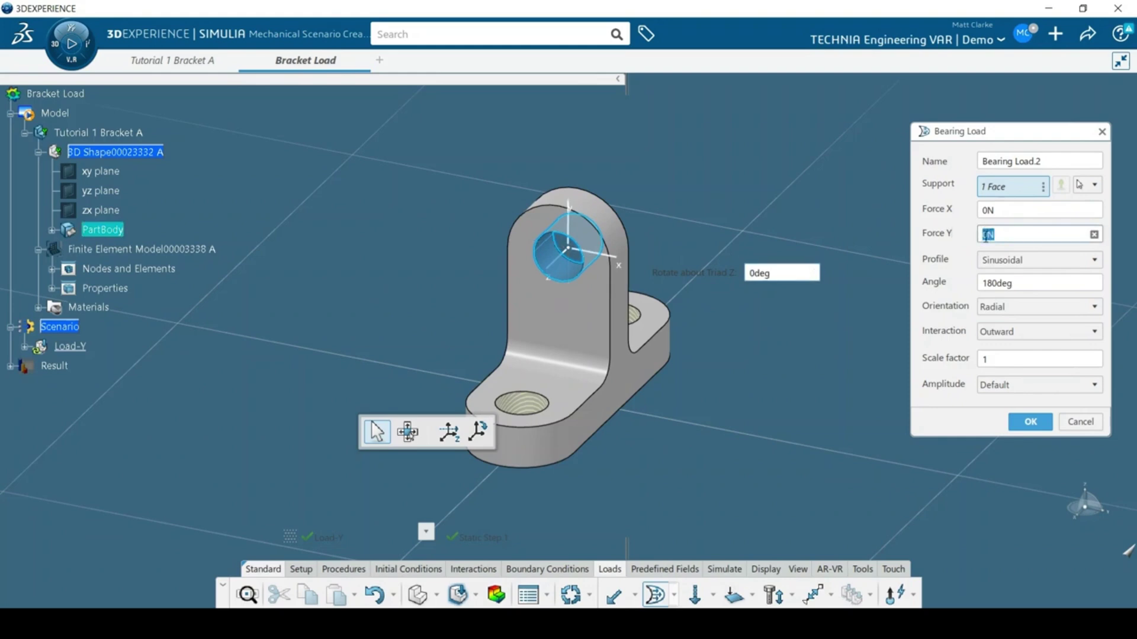
text(100kgf)
click(1029, 283)
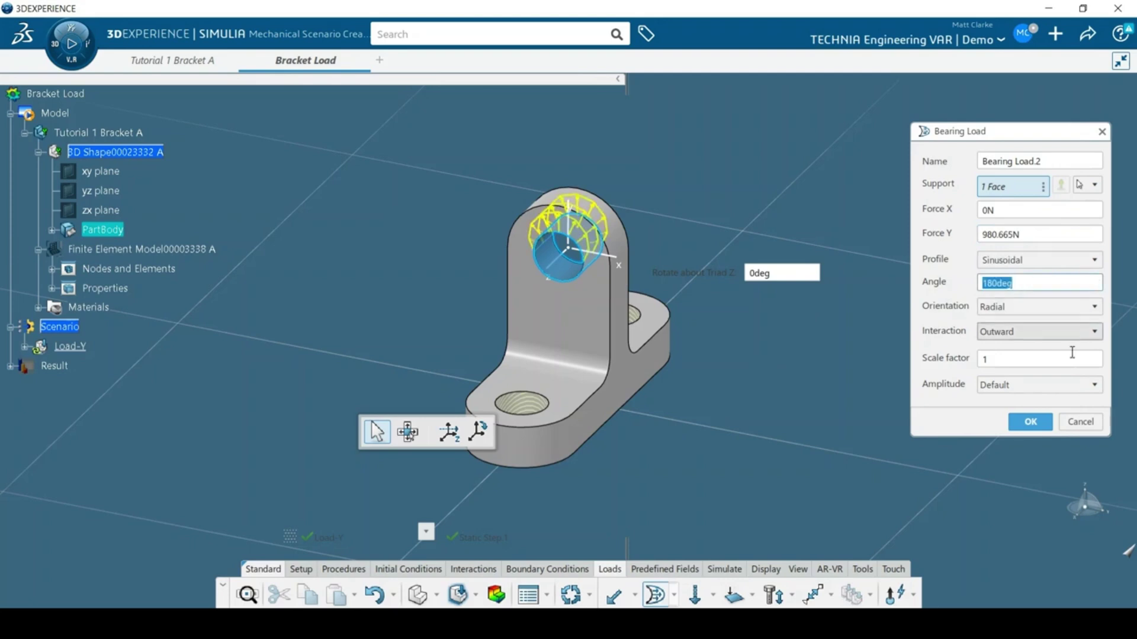
click(1030, 422)
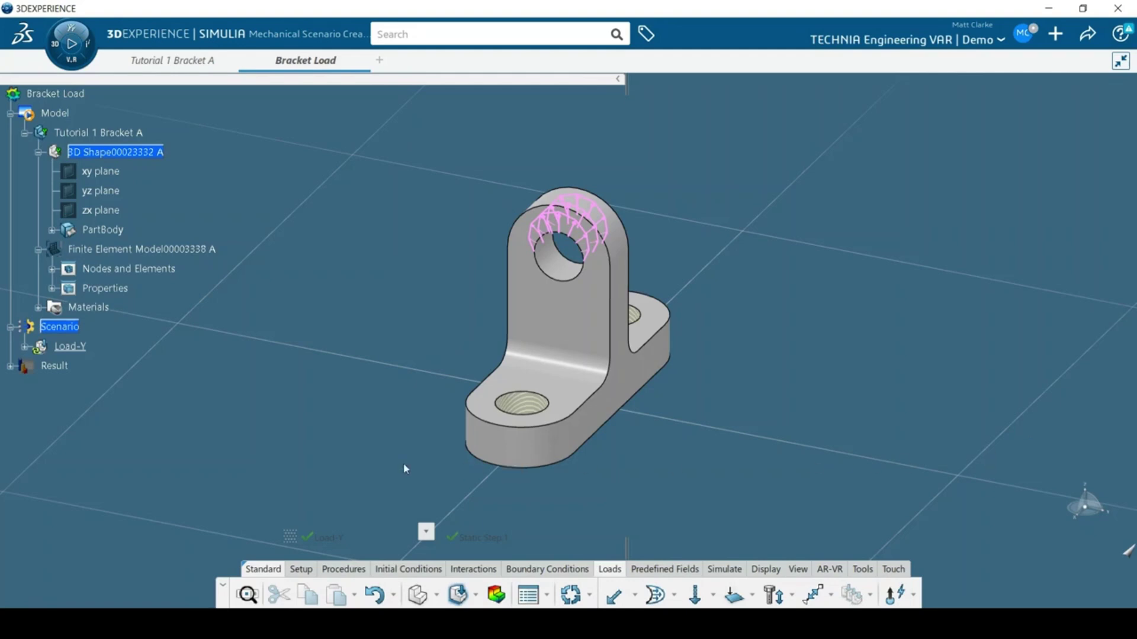
Edit the Load-Y case's Output.1 request and exclude all Contact output variables
click(25, 349)
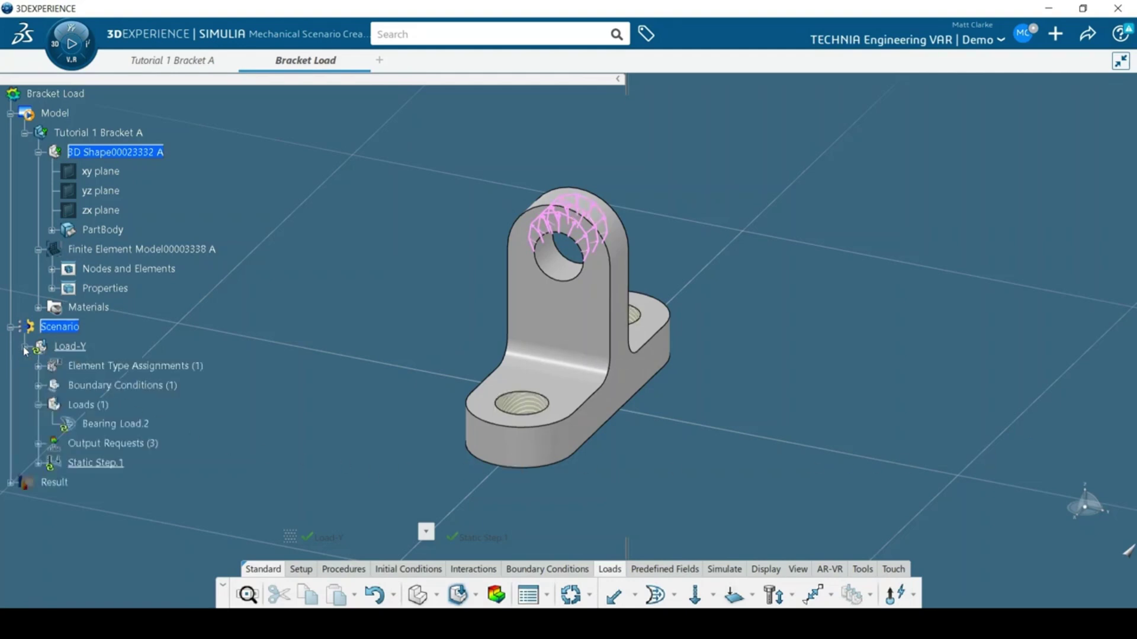
click(38, 443)
double_click(98, 462)
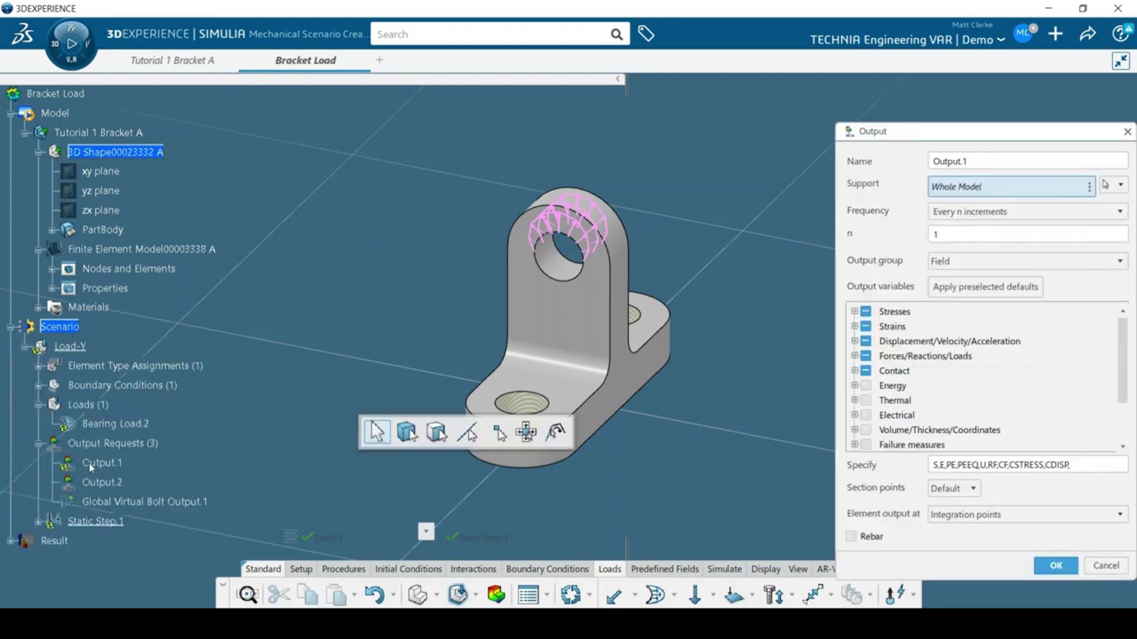
click(866, 371)
click(866, 371)
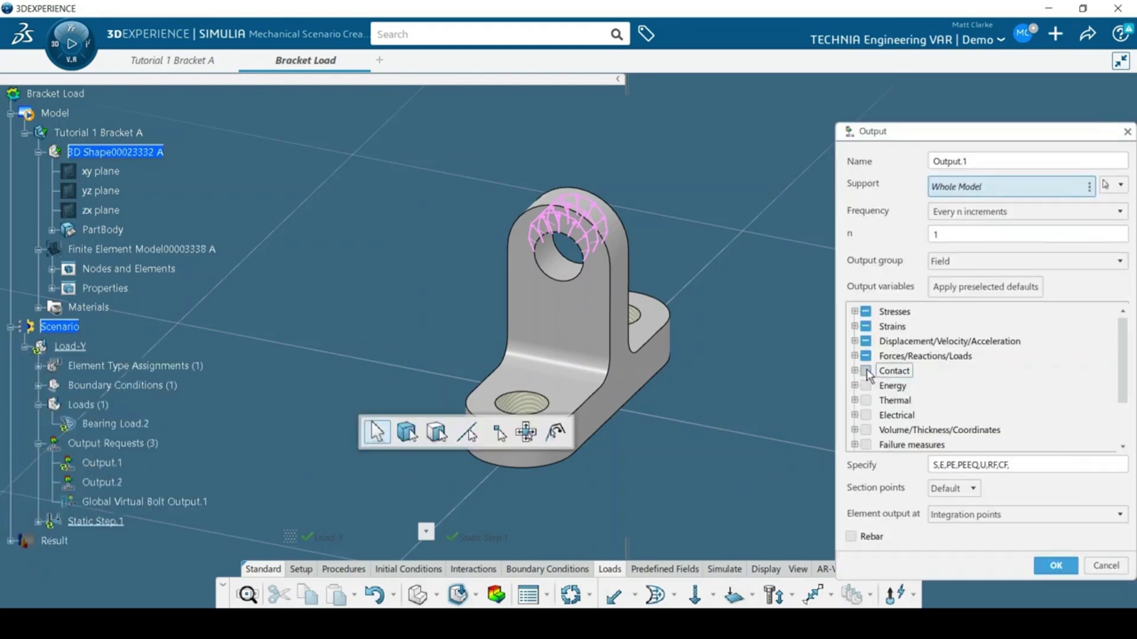
In the output request's Forces/Reactions/Loads variables, deselect CF concentrated forces and moments and include NFORC nodal forces
click(854, 356)
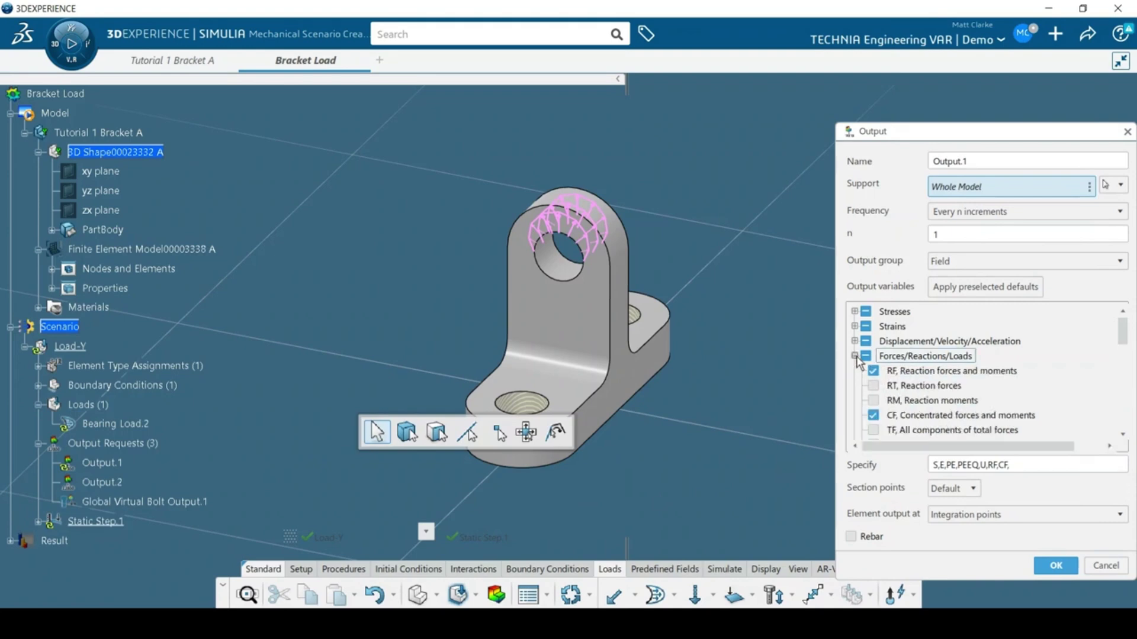
scroll(858, 361, down, 1)
click(911, 371)
click(872, 371)
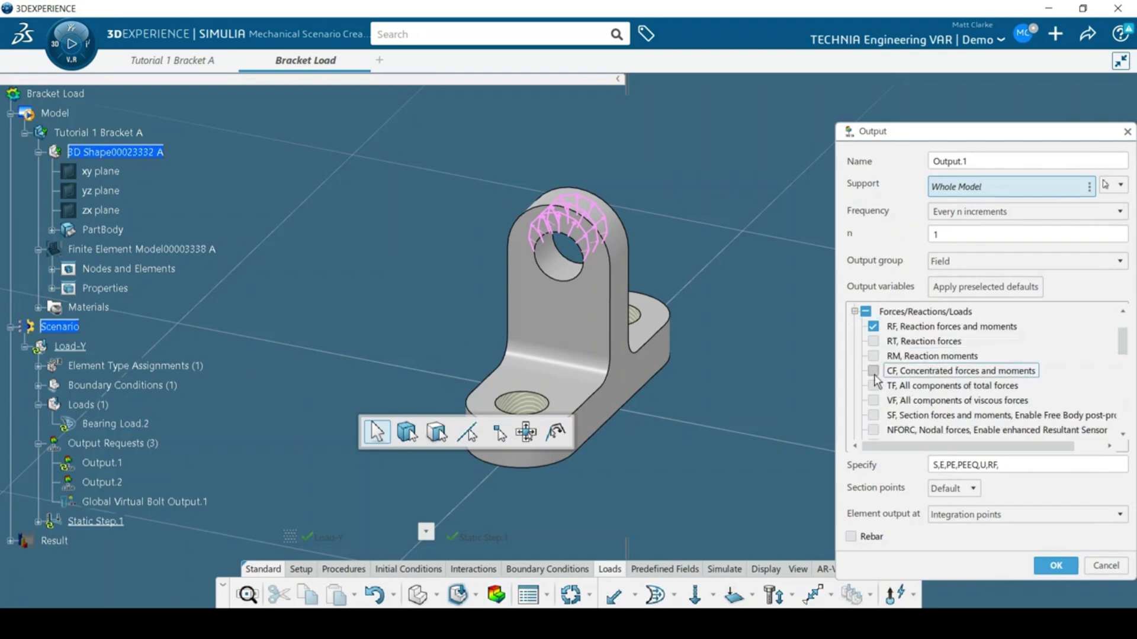
click(873, 430)
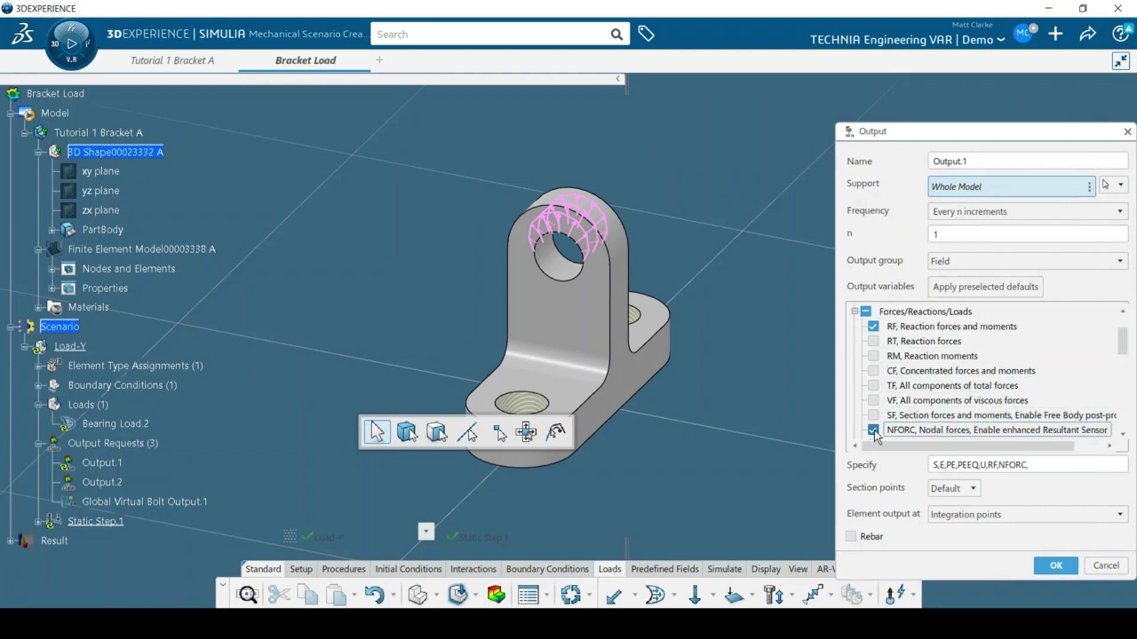
click(1057, 566)
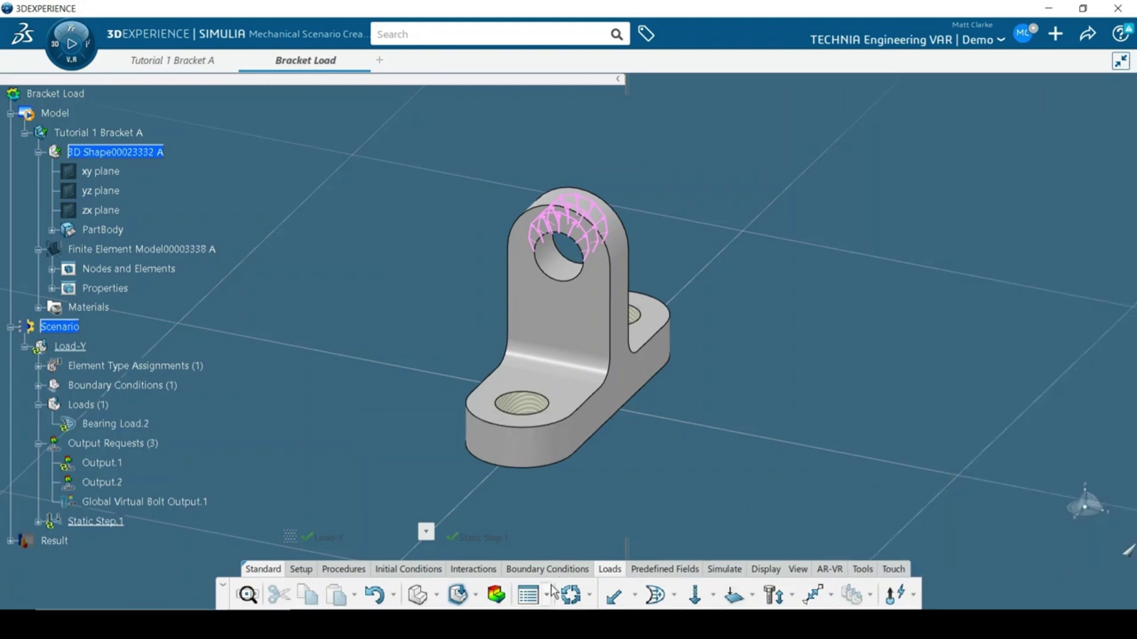
Update the scenario and run the Load-Y simulation with the location set to Local interactive
click(570, 595)
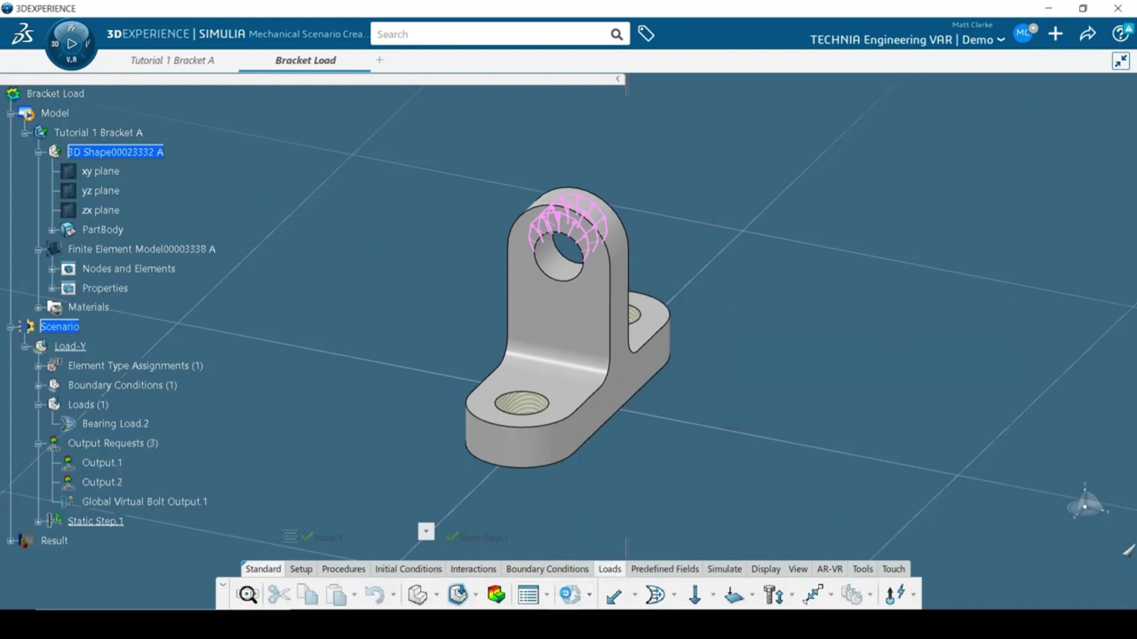
click(737, 570)
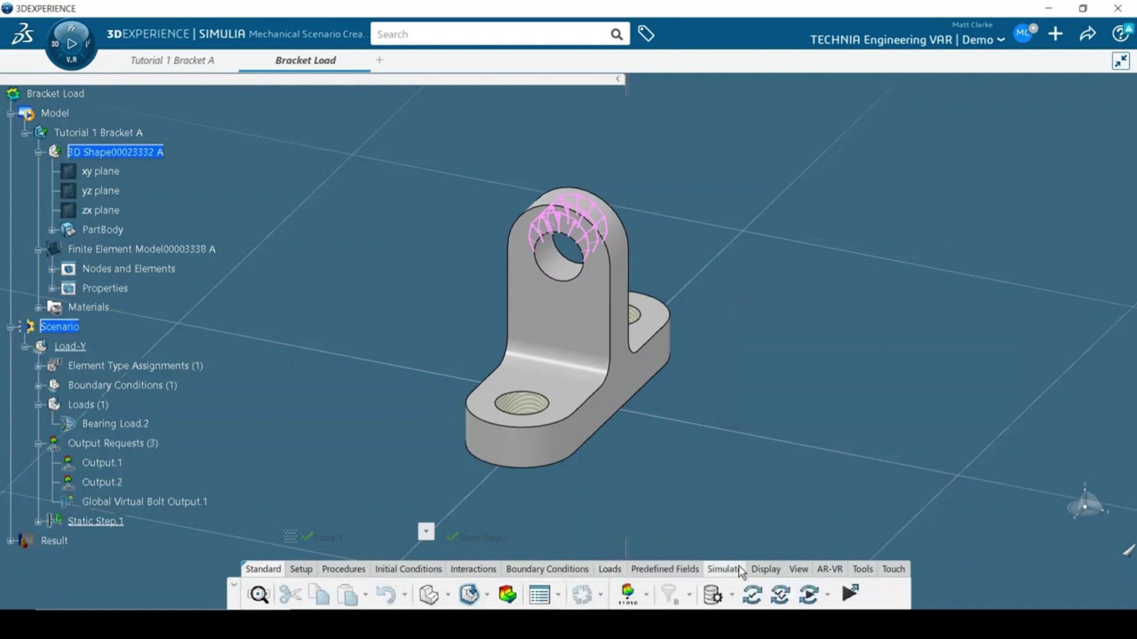
click(810, 596)
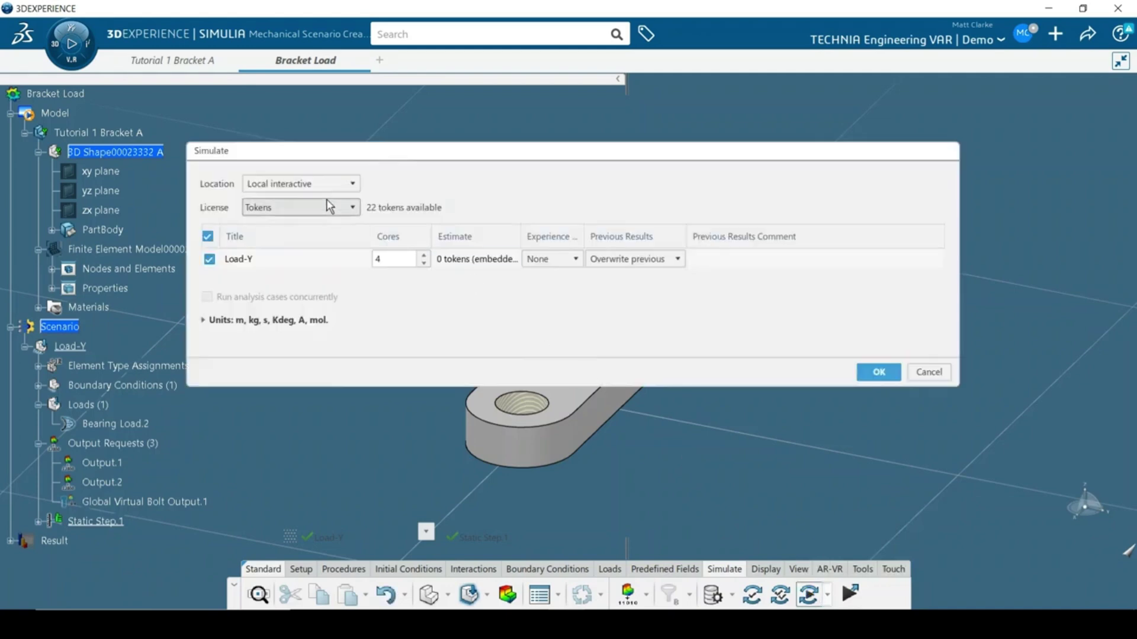
click(324, 185)
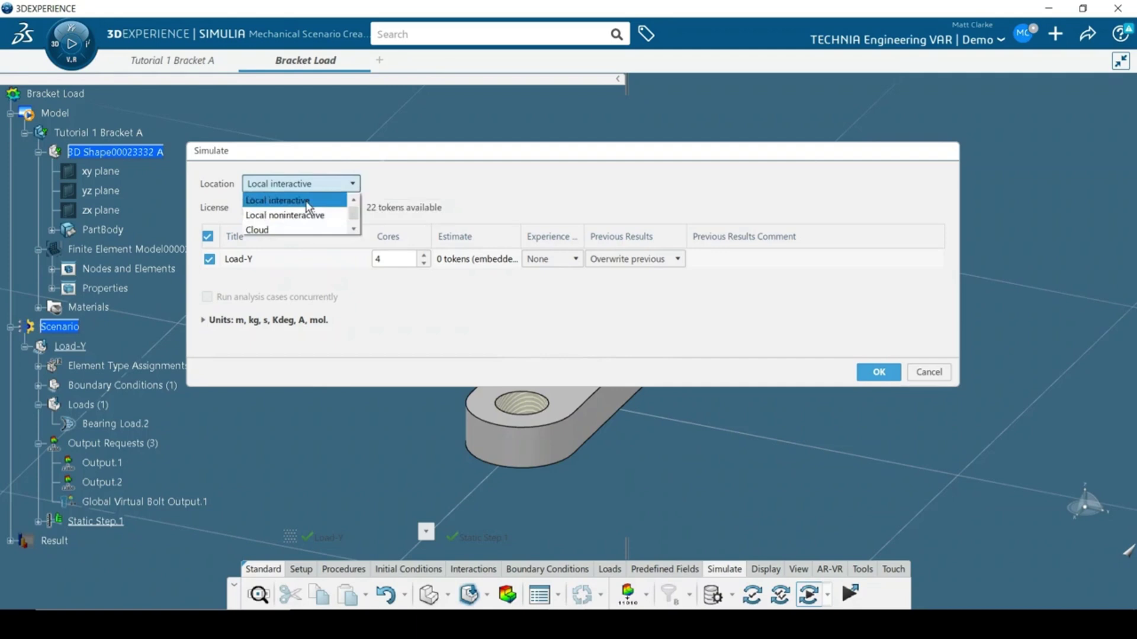
click(305, 201)
click(879, 372)
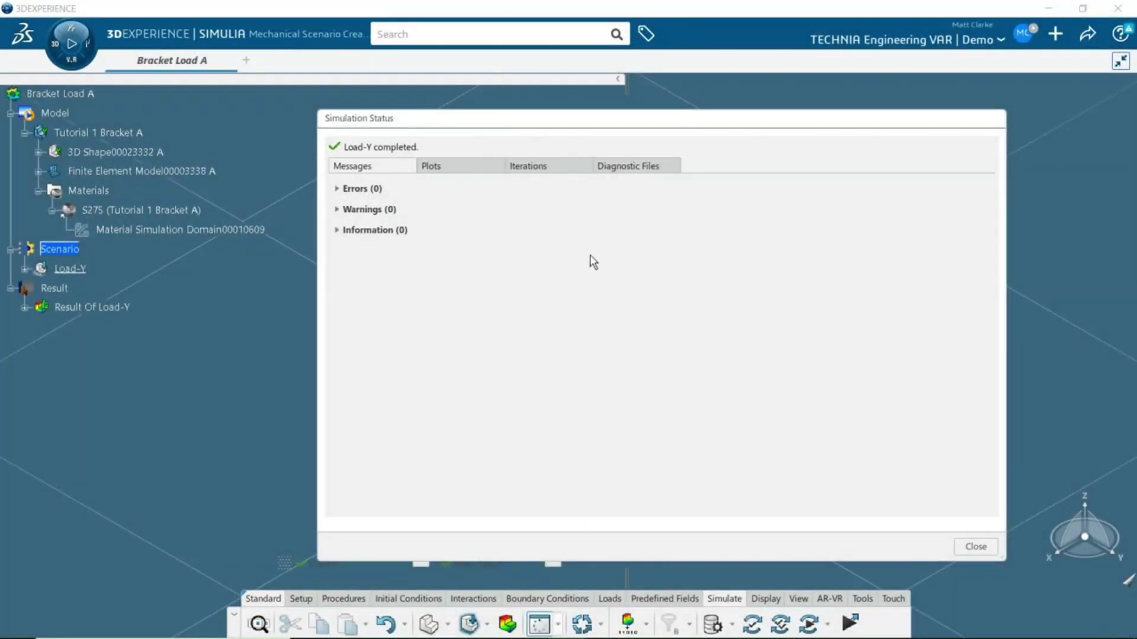
Review the Load-Y job's iterations and its message and status diagnostic files, then close the simulation status
click(545, 168)
click(619, 166)
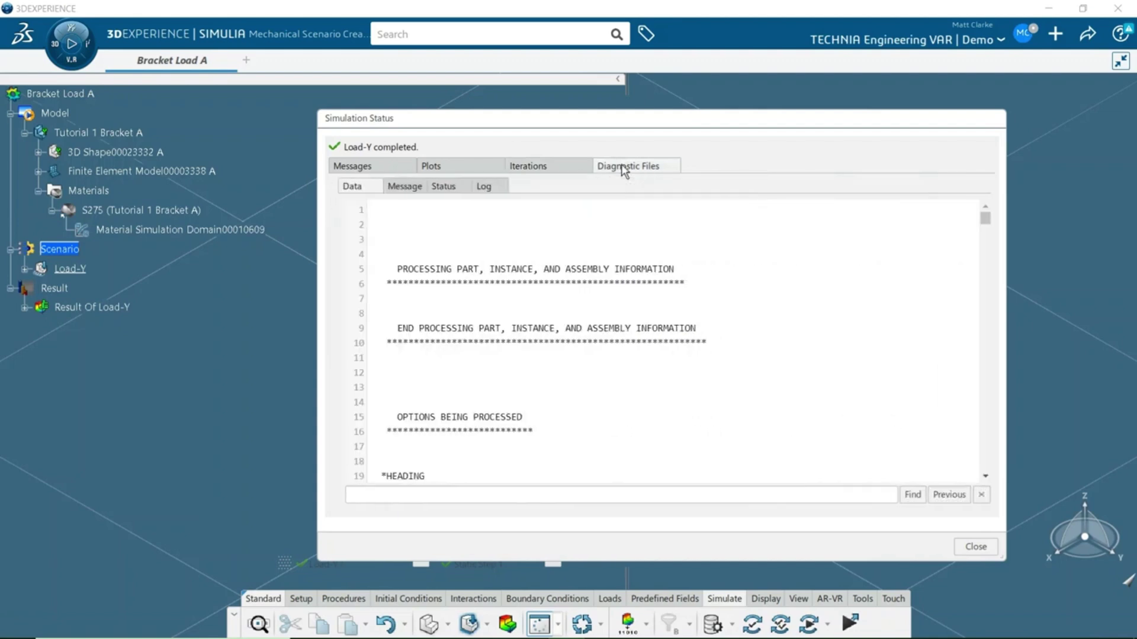
click(399, 188)
click(438, 187)
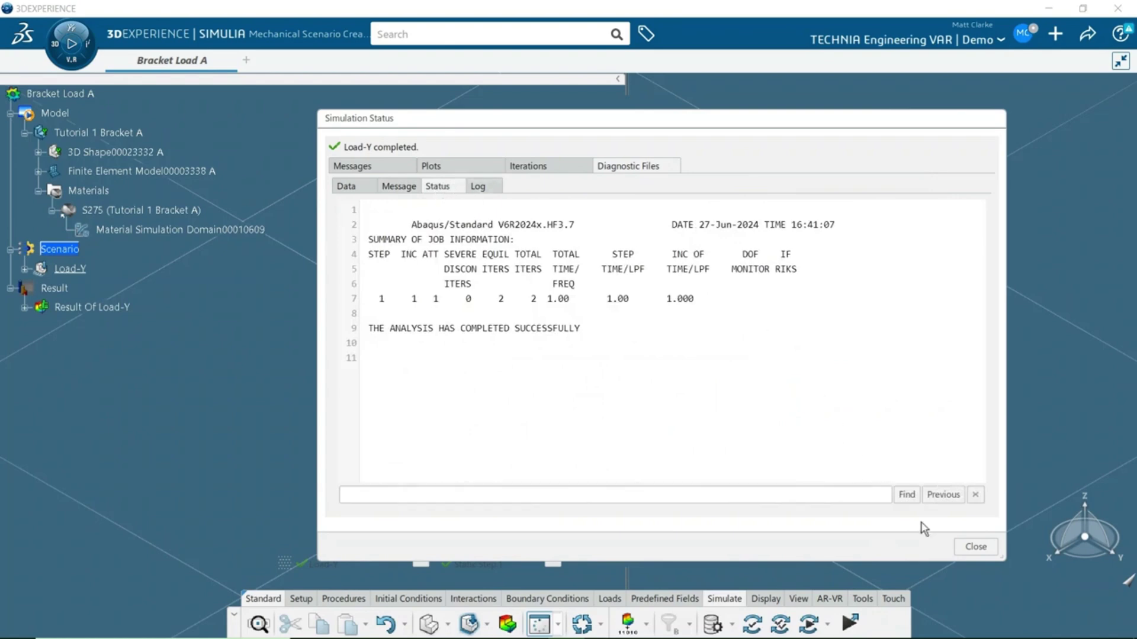
click(974, 547)
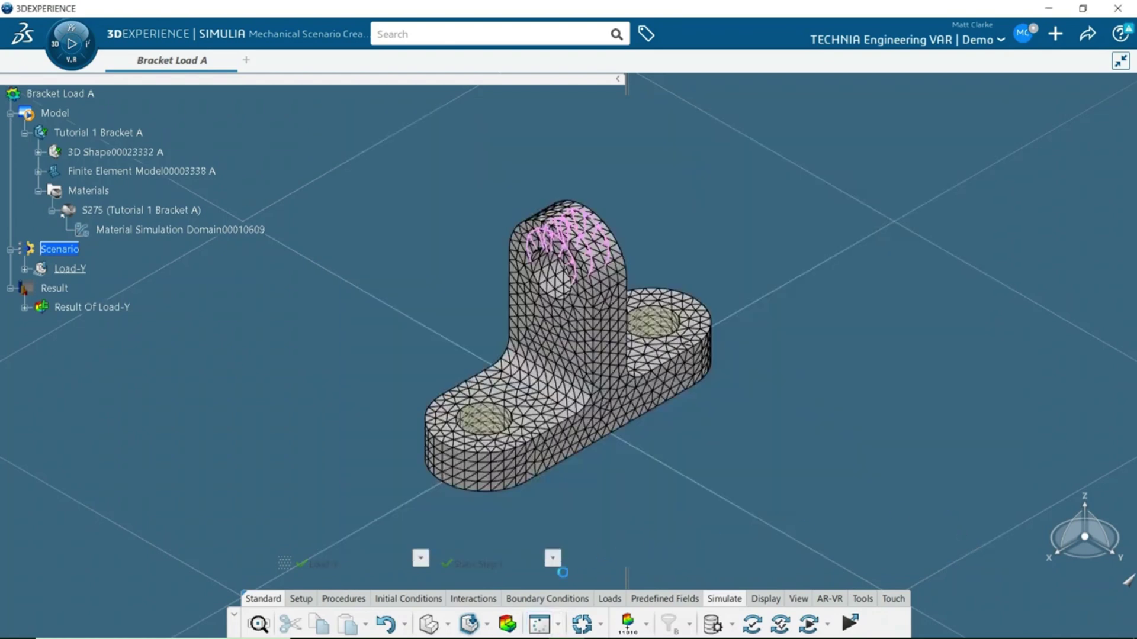
Open the Load-Y results in Physics Results Explorer and expand their field plots and sensors in the tree
click(507, 625)
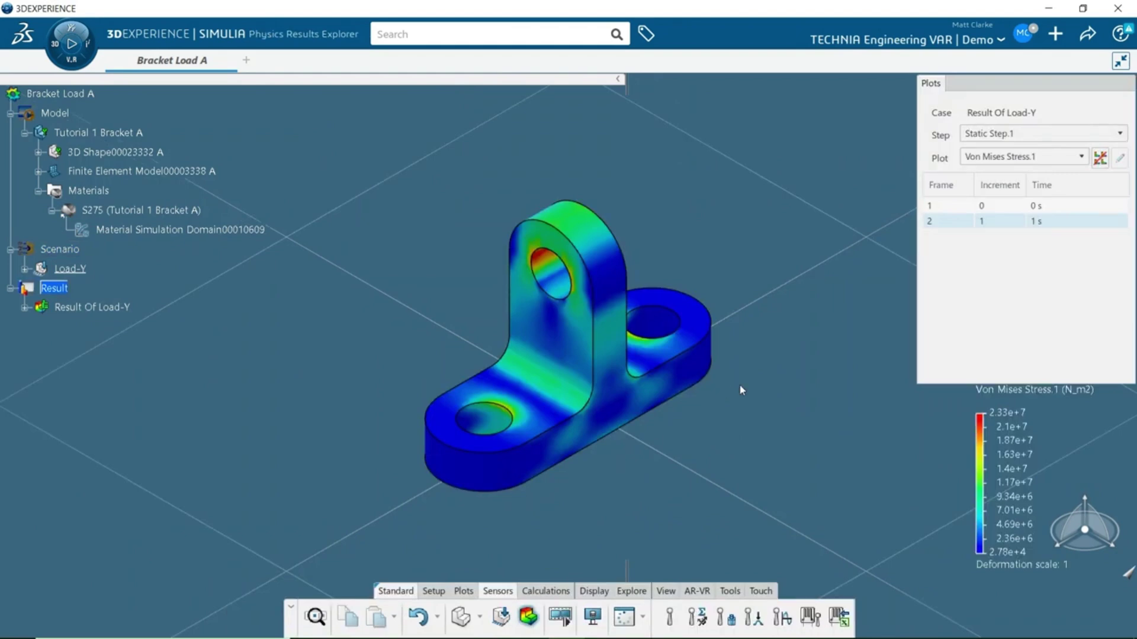
click(25, 308)
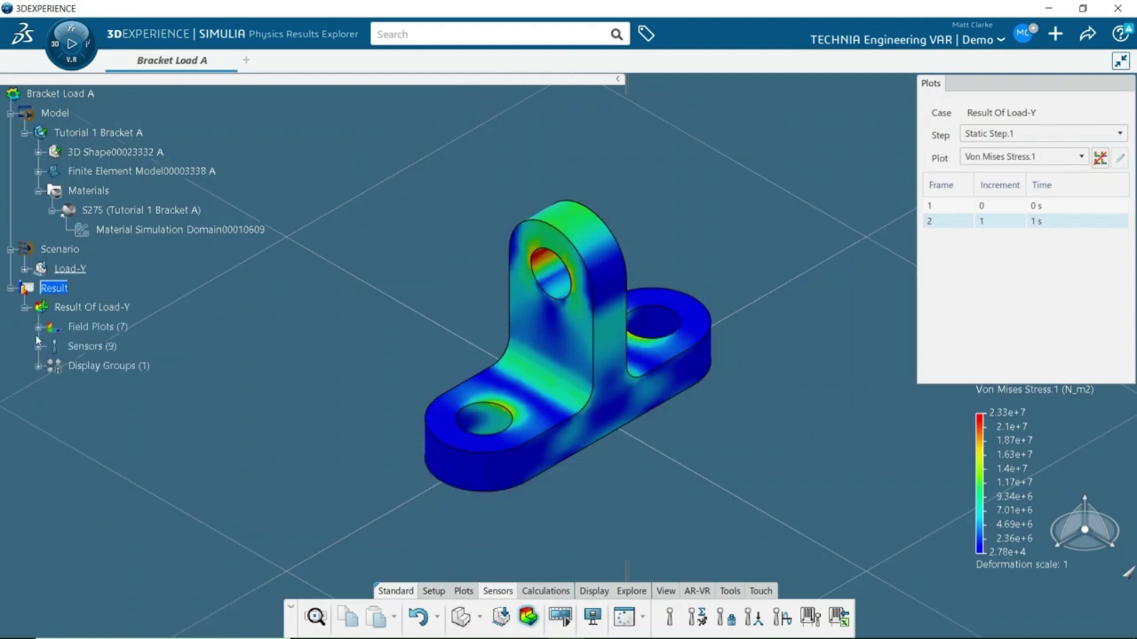
click(38, 327)
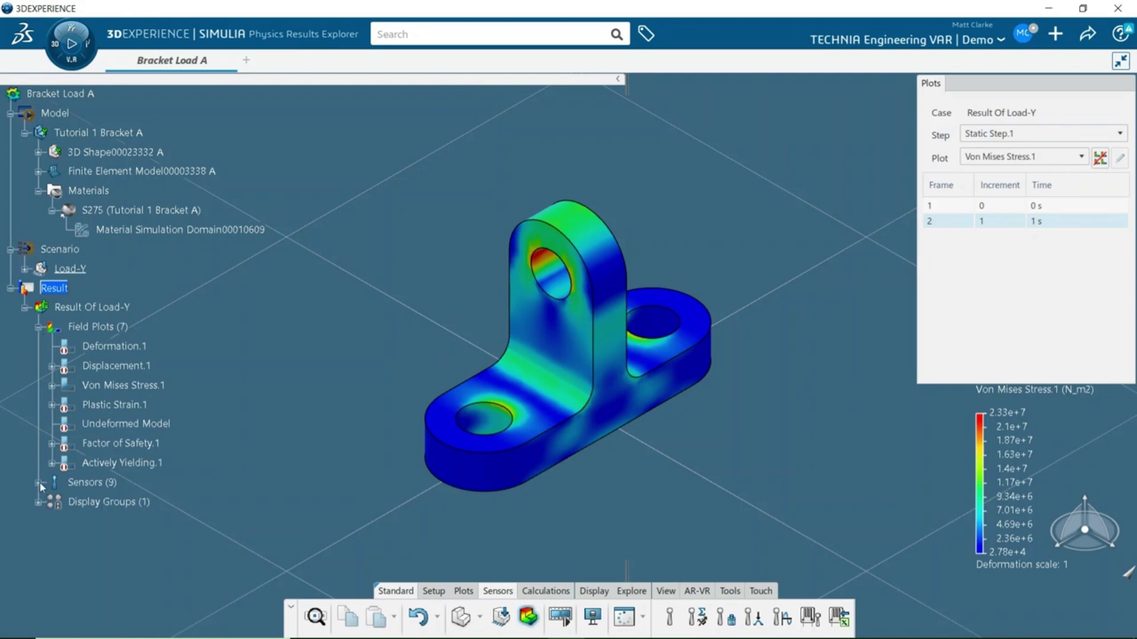
click(38, 483)
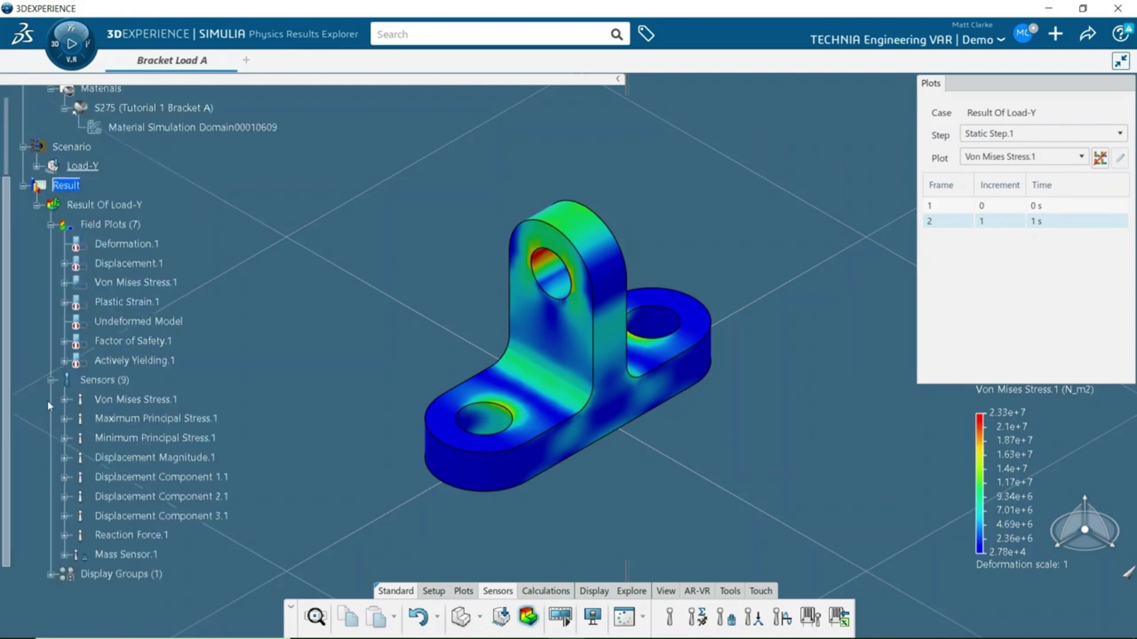
Collapse the Sensors branch and disable smooth colors in the Von Mises stress legend definition
click(51, 381)
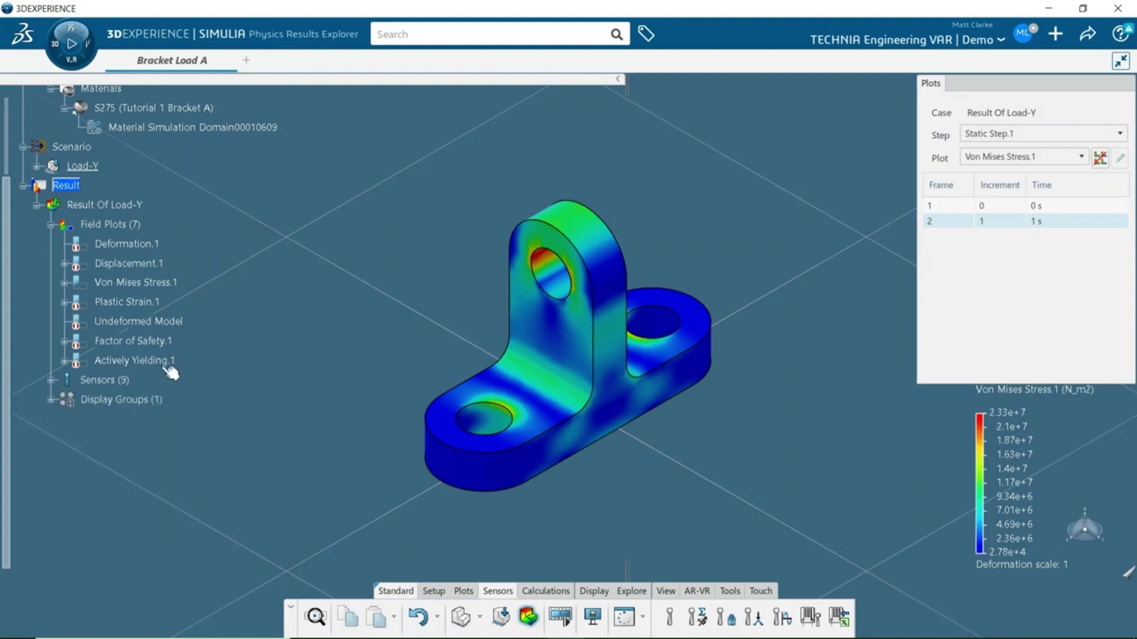
right_click(1001, 466)
mouse_move(1019, 453)
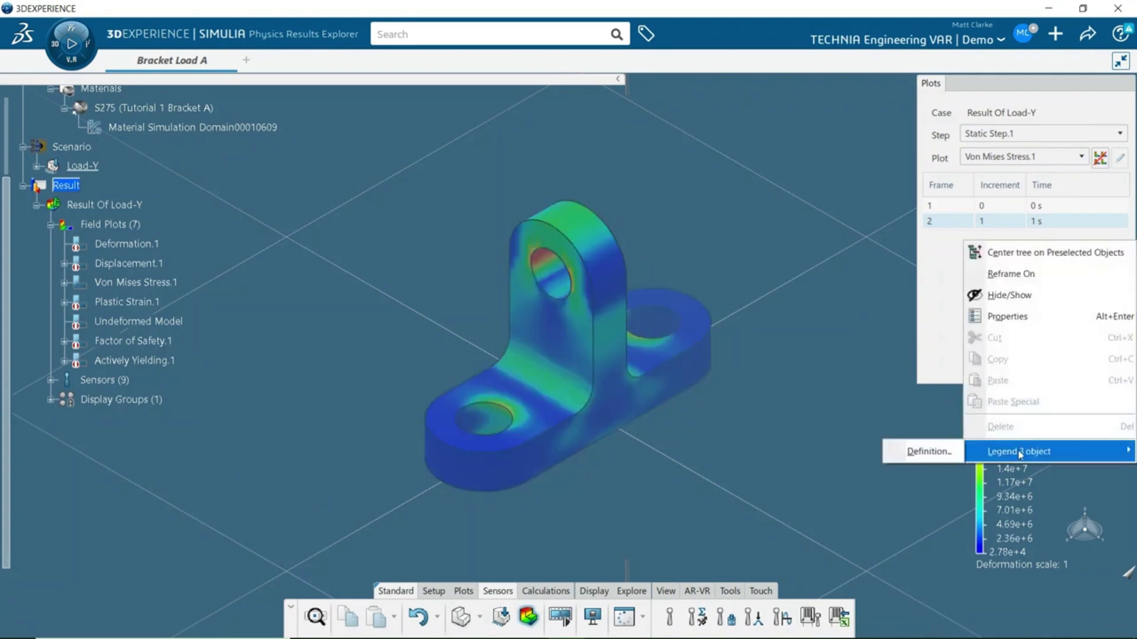
click(935, 455)
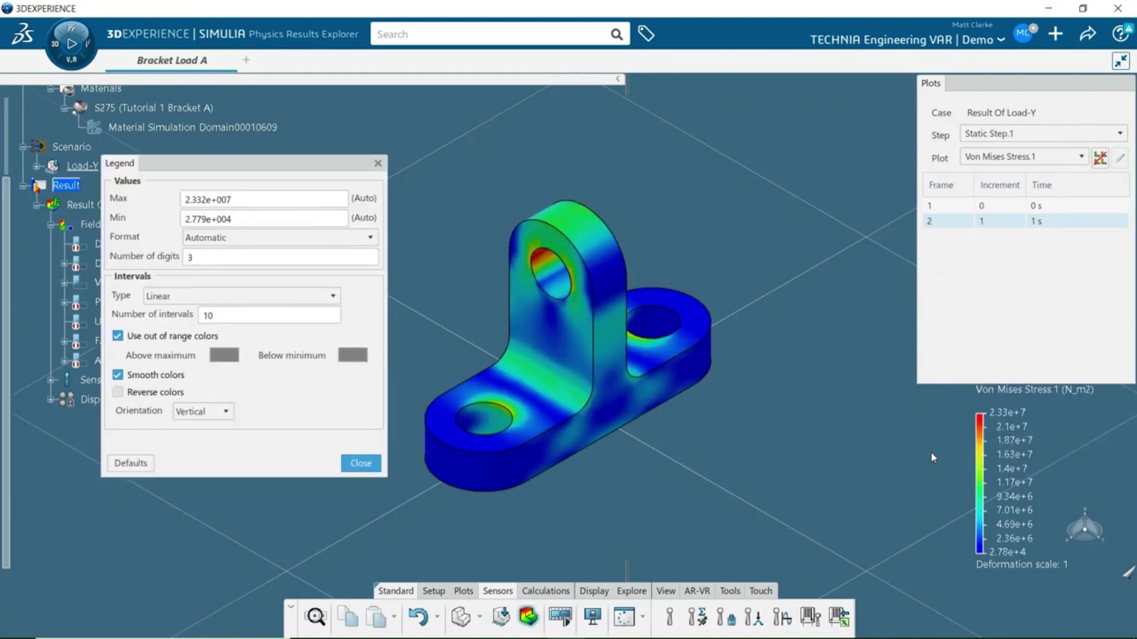
click(118, 376)
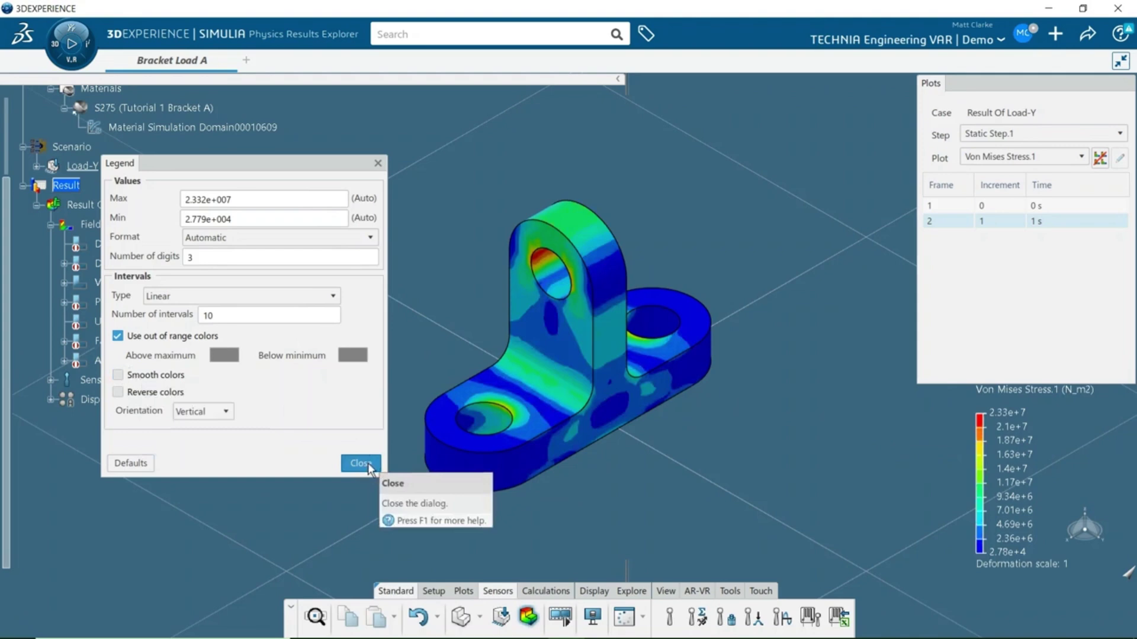
click(360, 463)
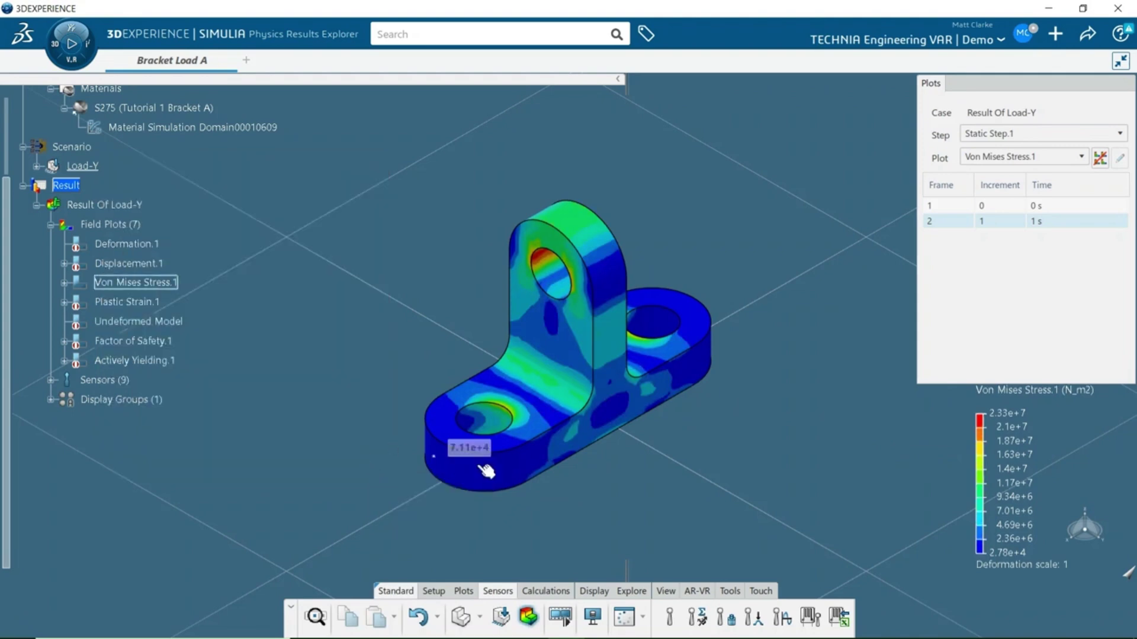
Check the available steps and plots, and view frame 1 and frame 2 of the Von Mises stress plot
click(1008, 134)
click(1008, 145)
click(1005, 156)
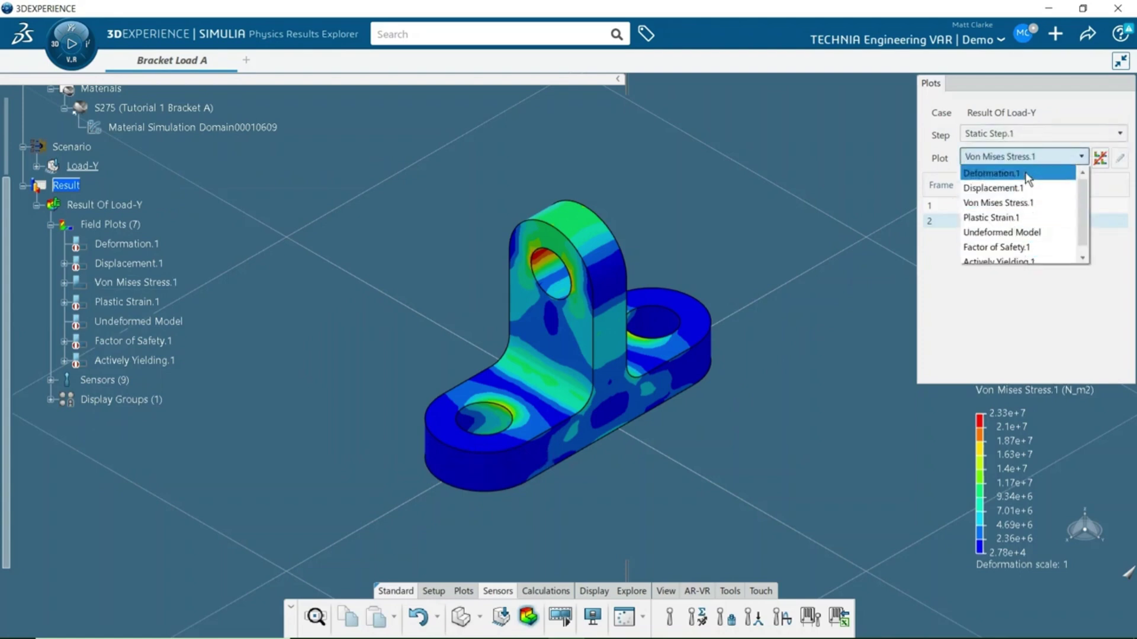
click(1038, 299)
click(1003, 210)
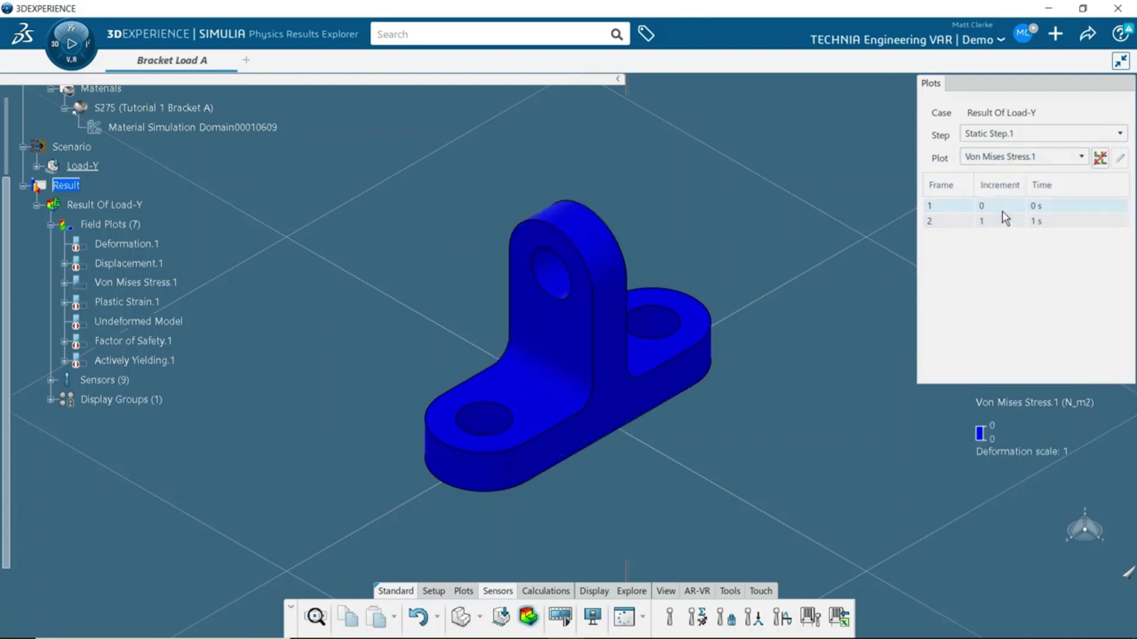
click(1003, 223)
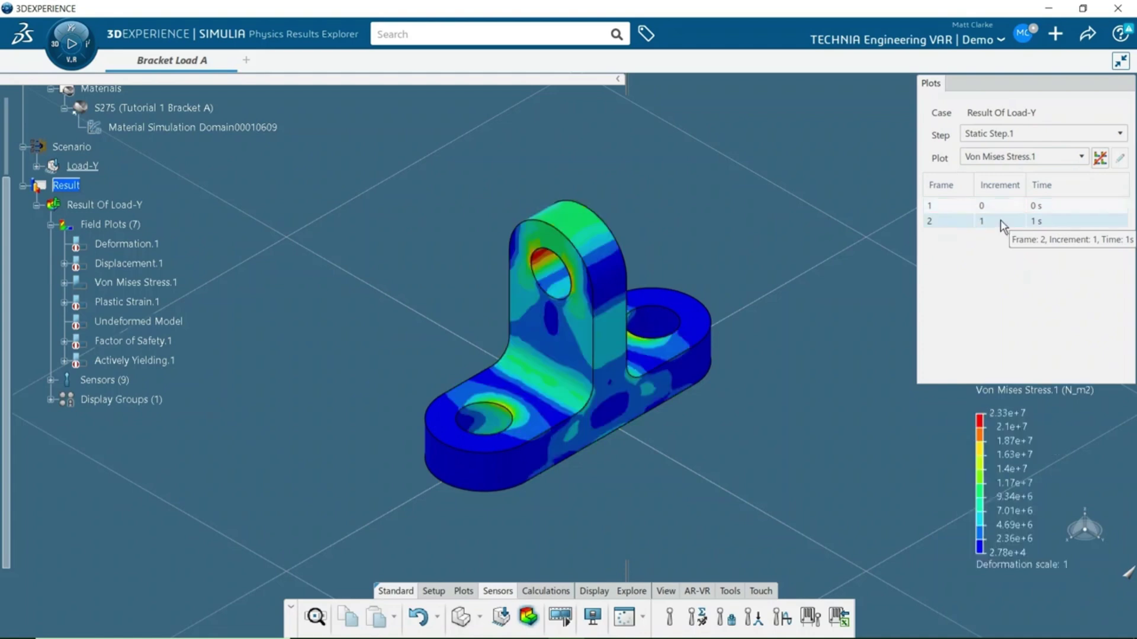
Inspect the bracket's internal Von Mises stress with a horizontal section cut and turn the cut off
click(659, 336)
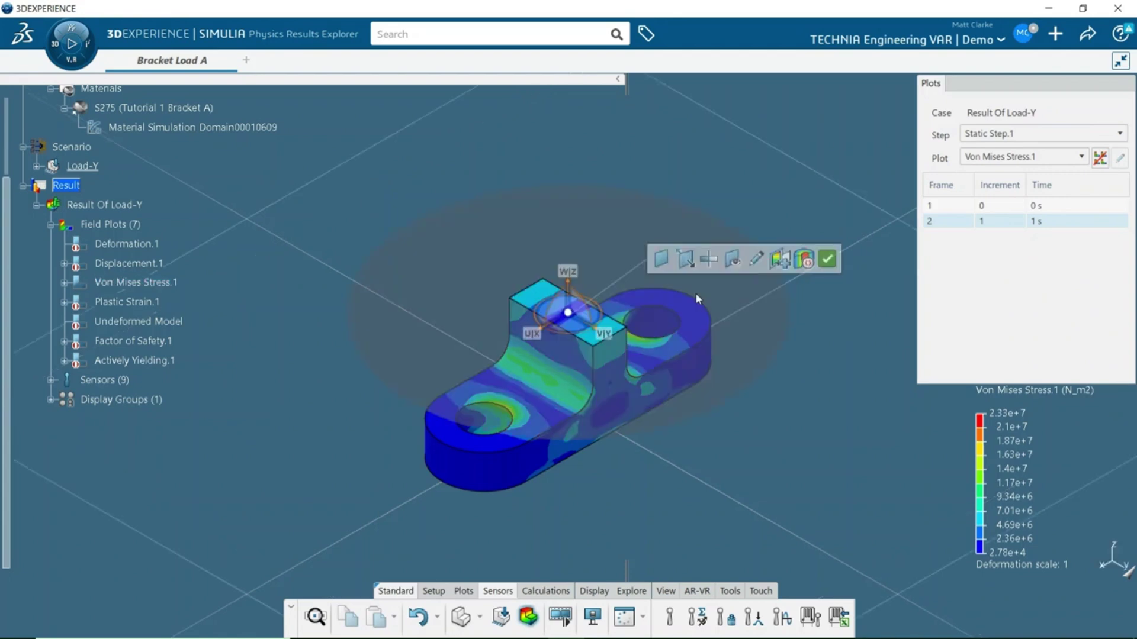
click(804, 264)
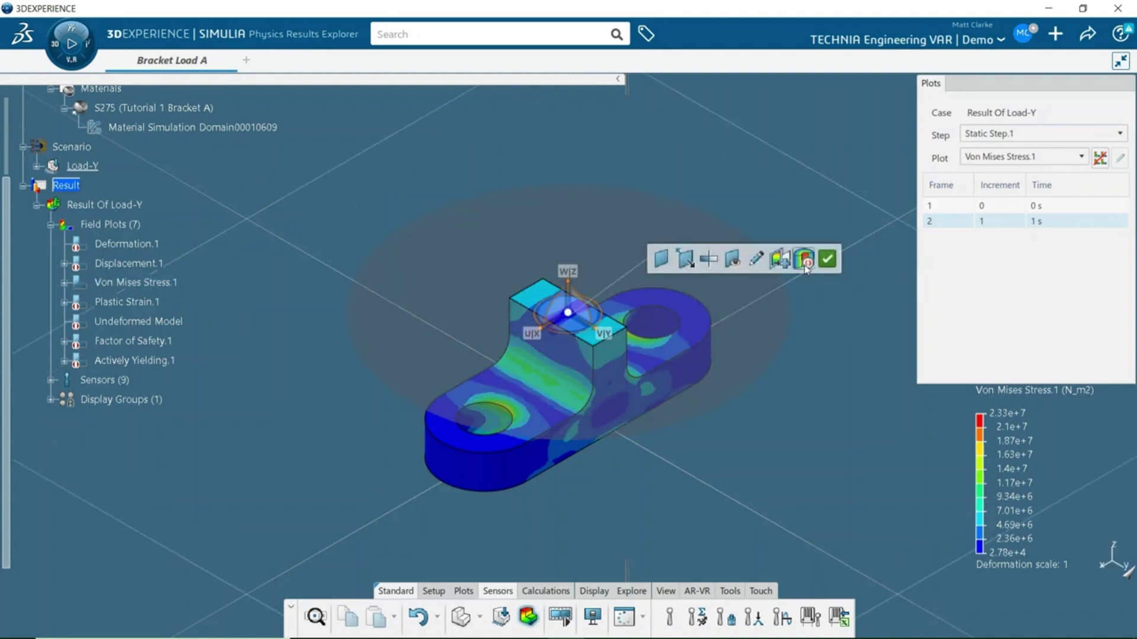
Edit the Von Mises contour plot and apply a deformation scale factor of 1000
click(582, 357)
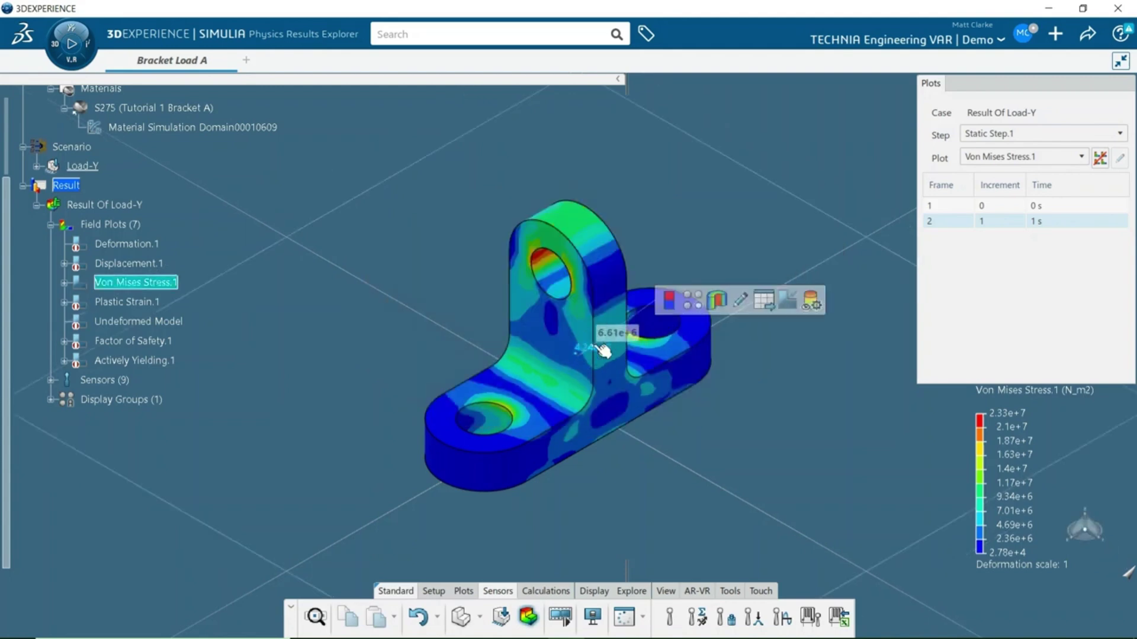
click(741, 301)
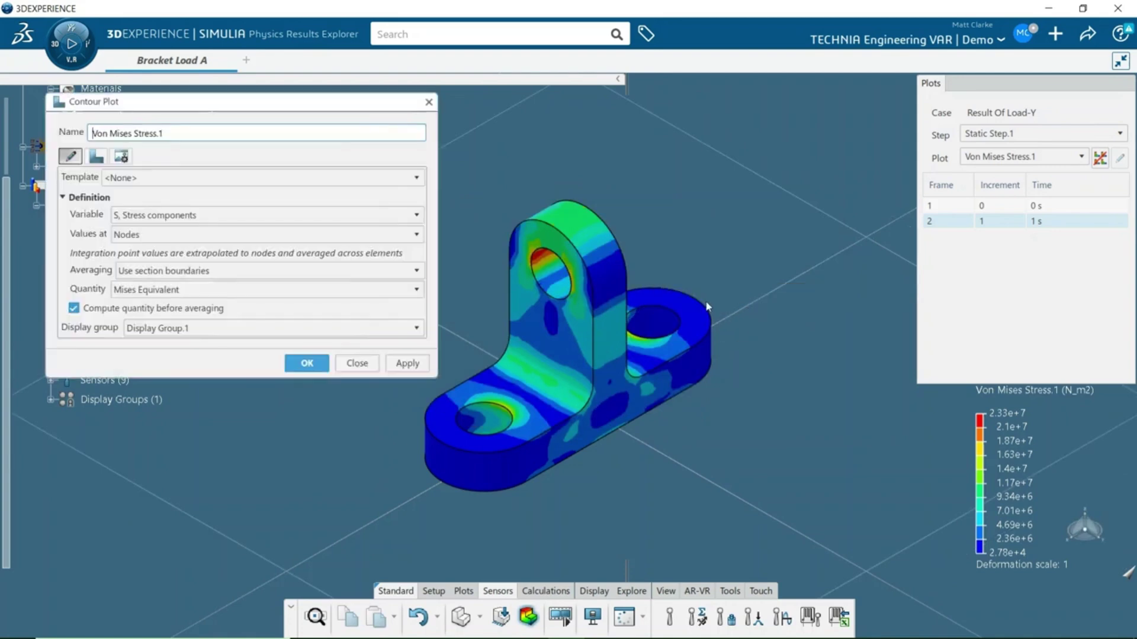
click(96, 157)
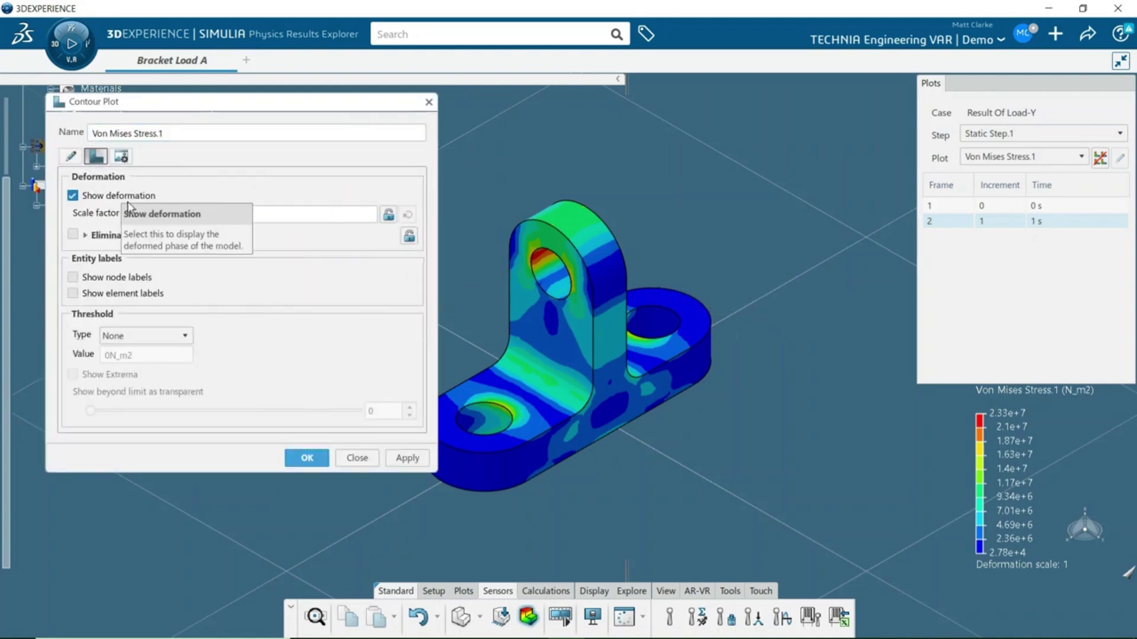
click(154, 214)
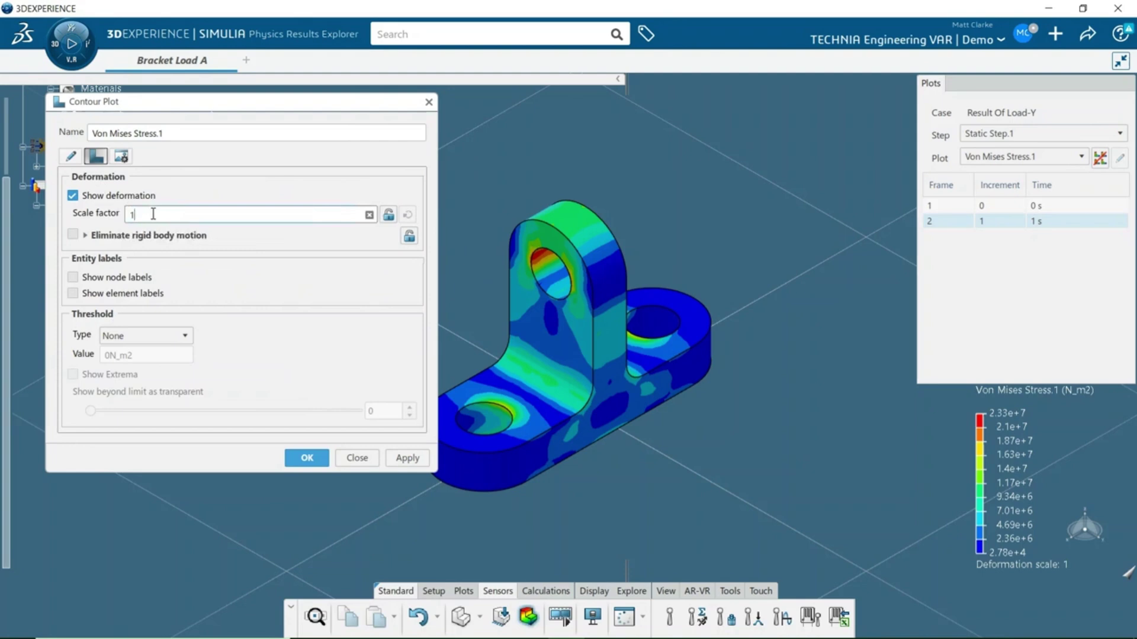
text(000)
click(414, 461)
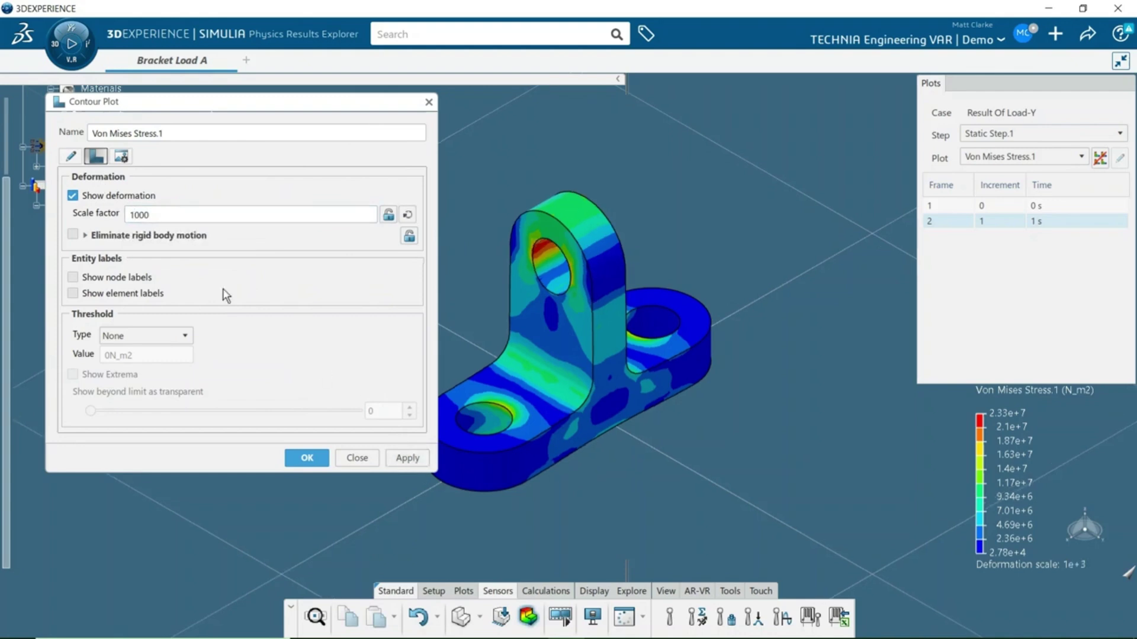
Apply a deformation scale factor of 1 to the Von Mises contour plot
double_click(182, 216)
text(1)
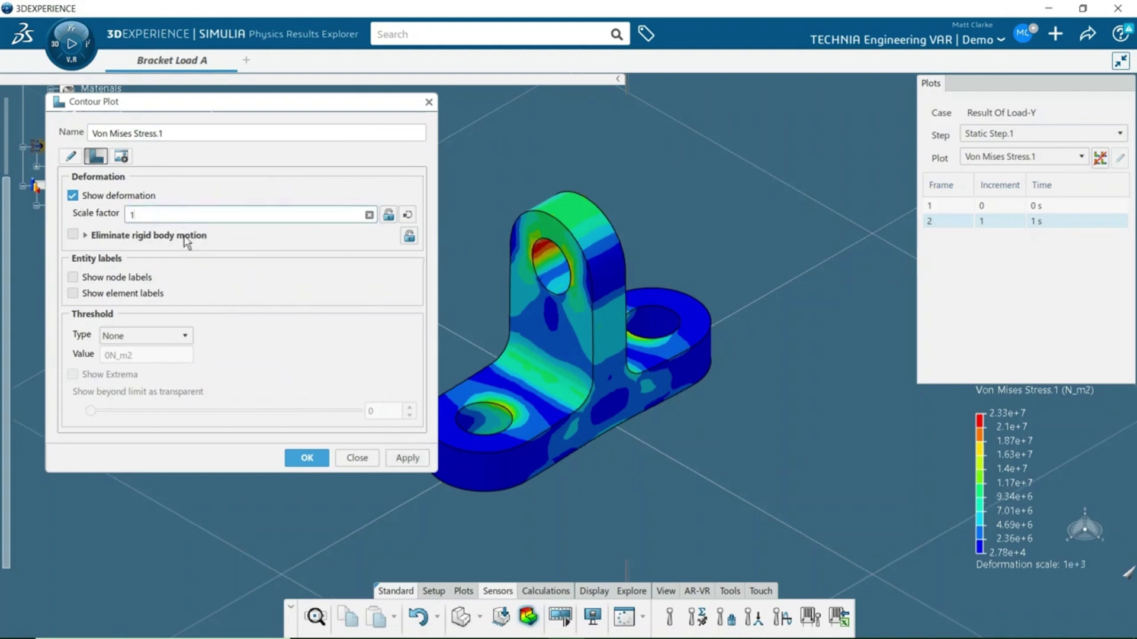
click(408, 459)
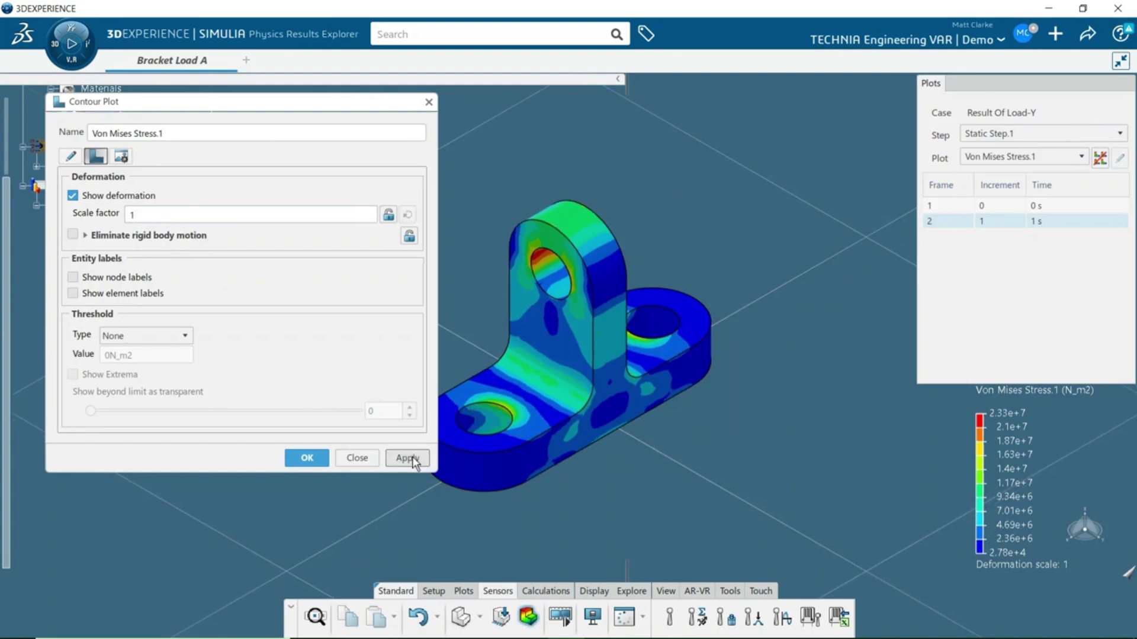
Set the contour plot's visible edges to Mesh and apply the change
click(121, 157)
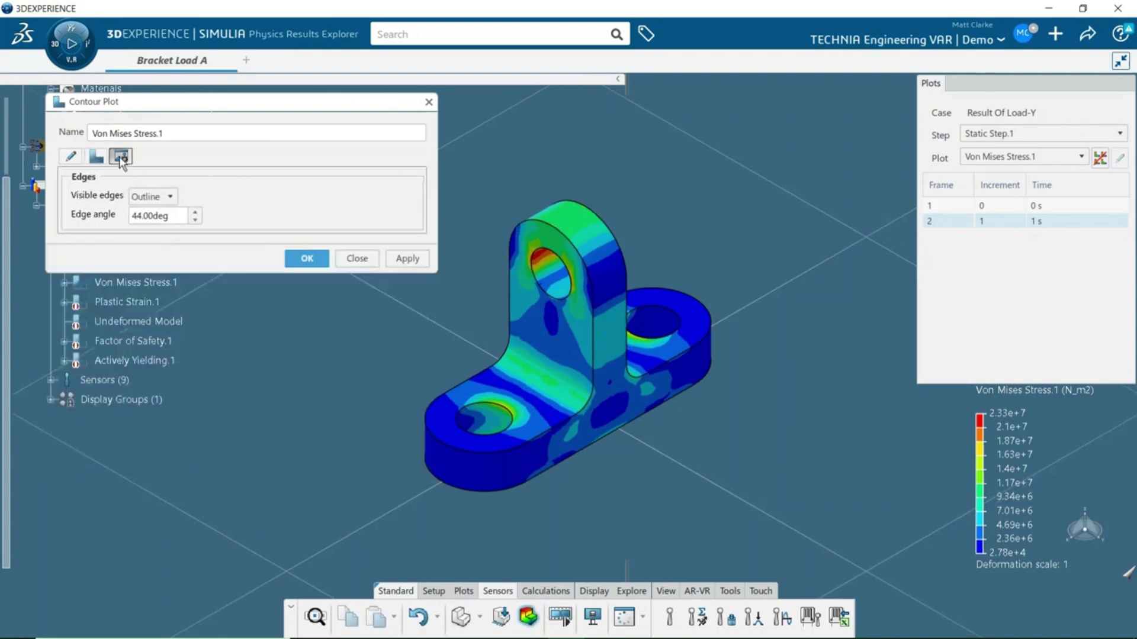
click(151, 197)
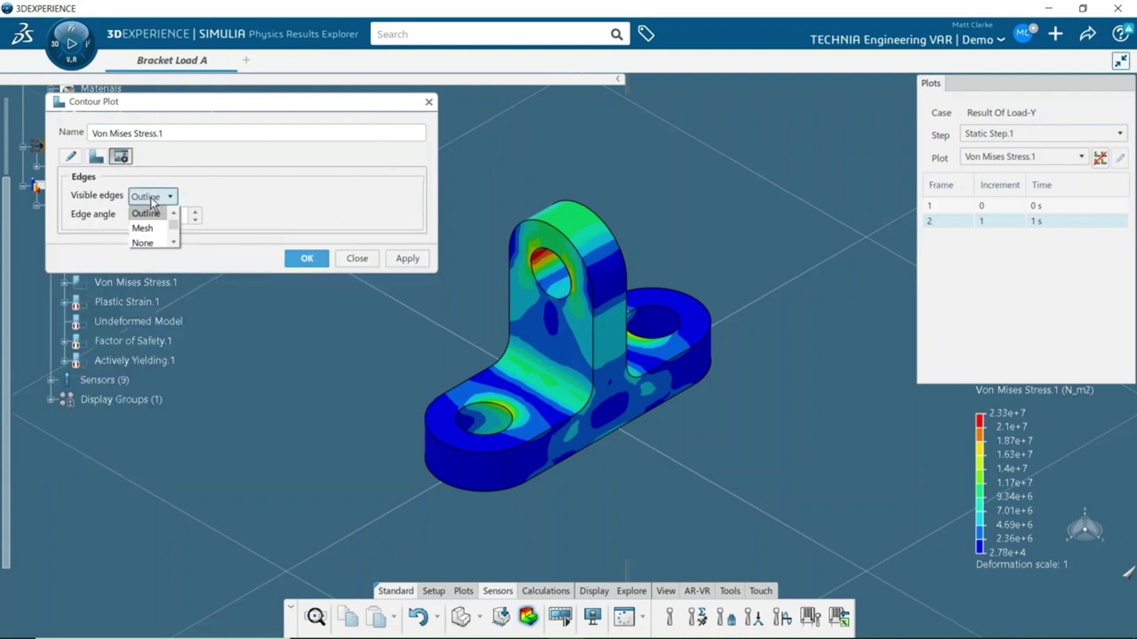
click(149, 228)
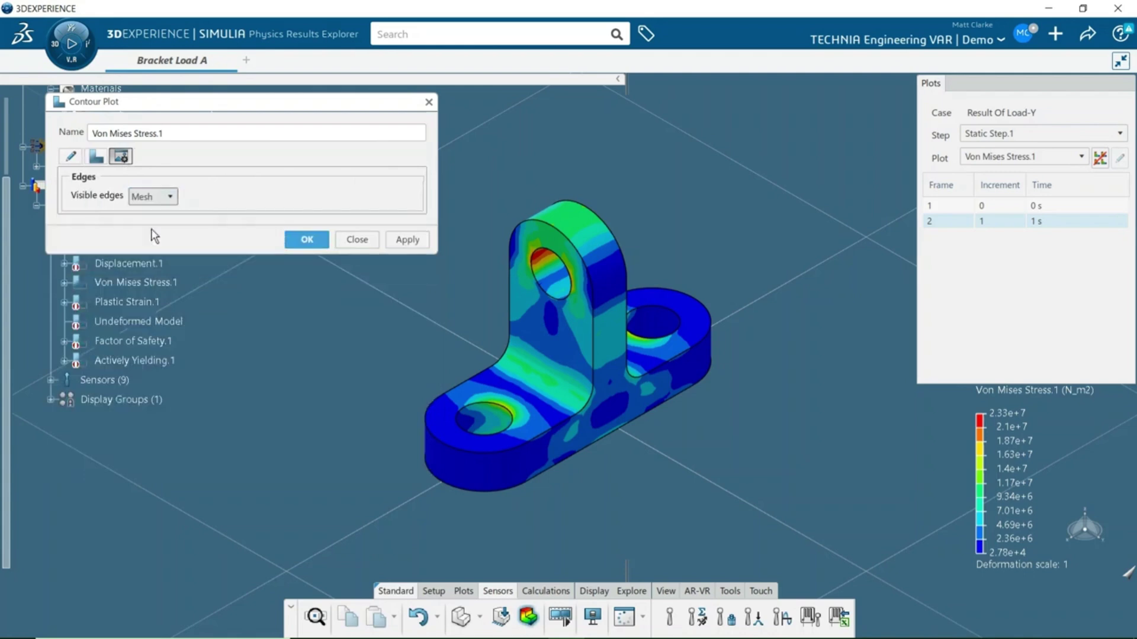
click(418, 242)
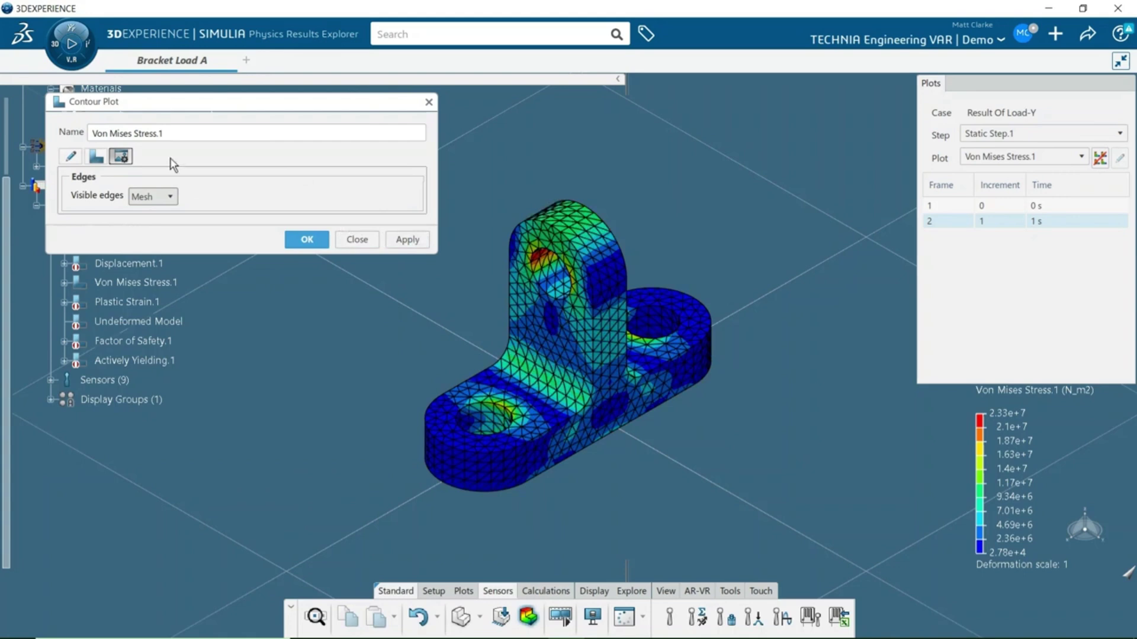
Set the contour plot's visible edges to Outline, apply it and close the plot definition
click(165, 197)
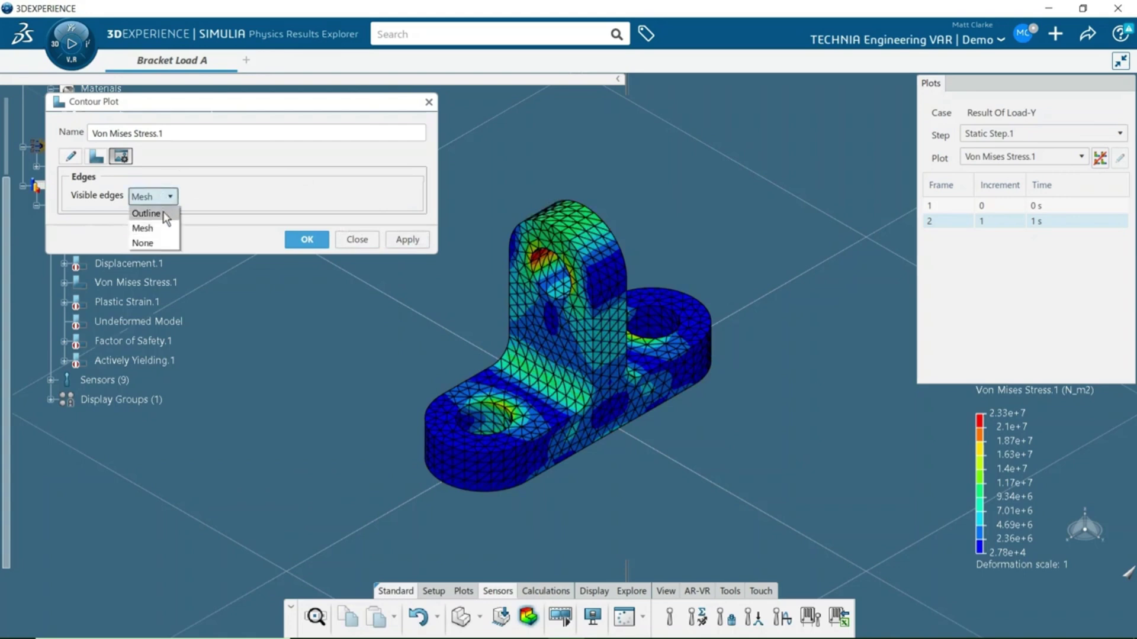
click(163, 213)
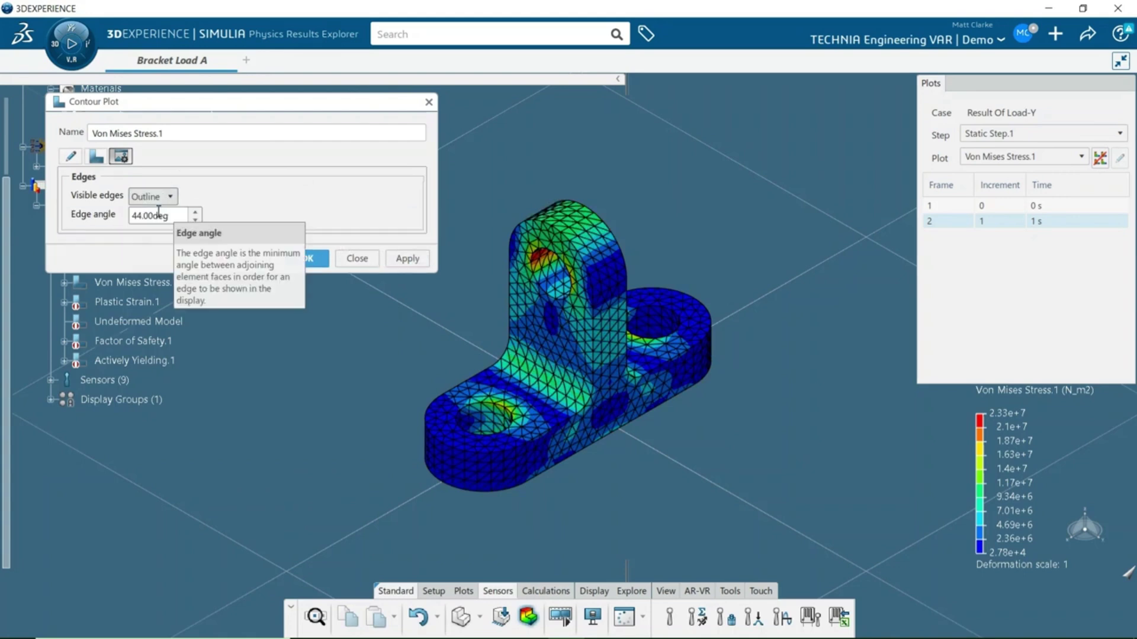
click(407, 258)
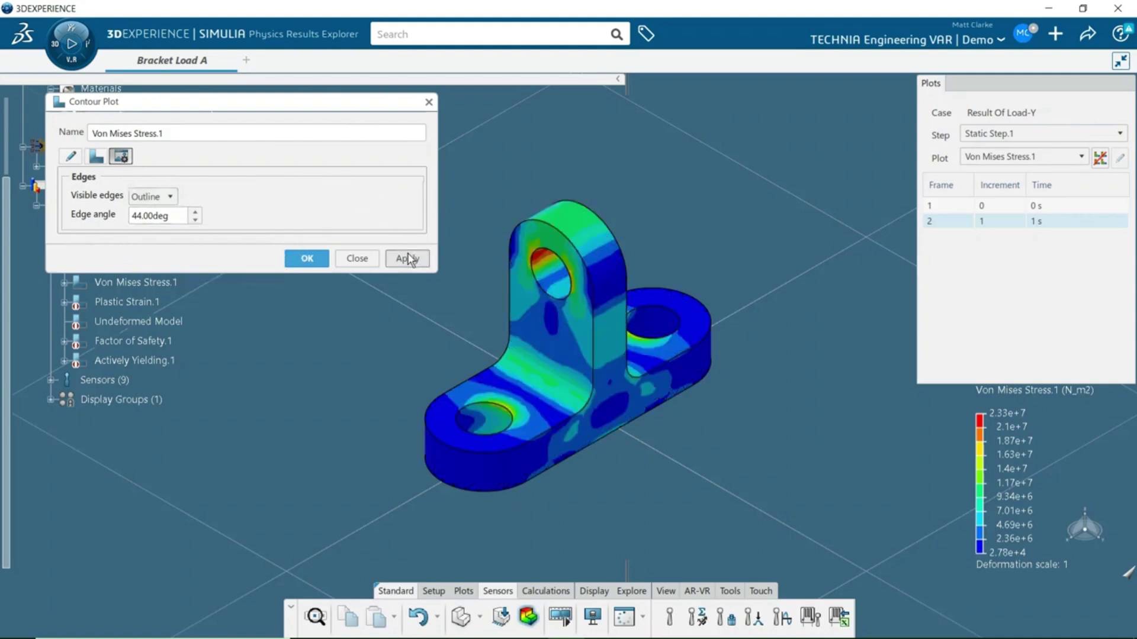
click(357, 258)
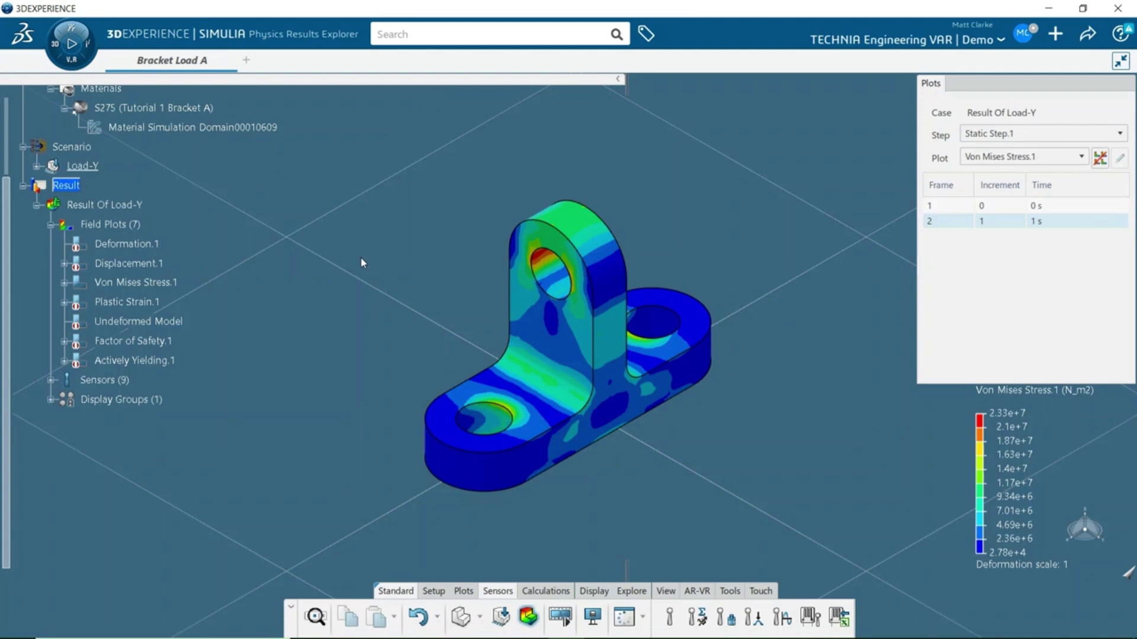
Create a resultant sensor supported on the Clamp.3 boundary condition for frame 2 of Static Step.1
click(697, 617)
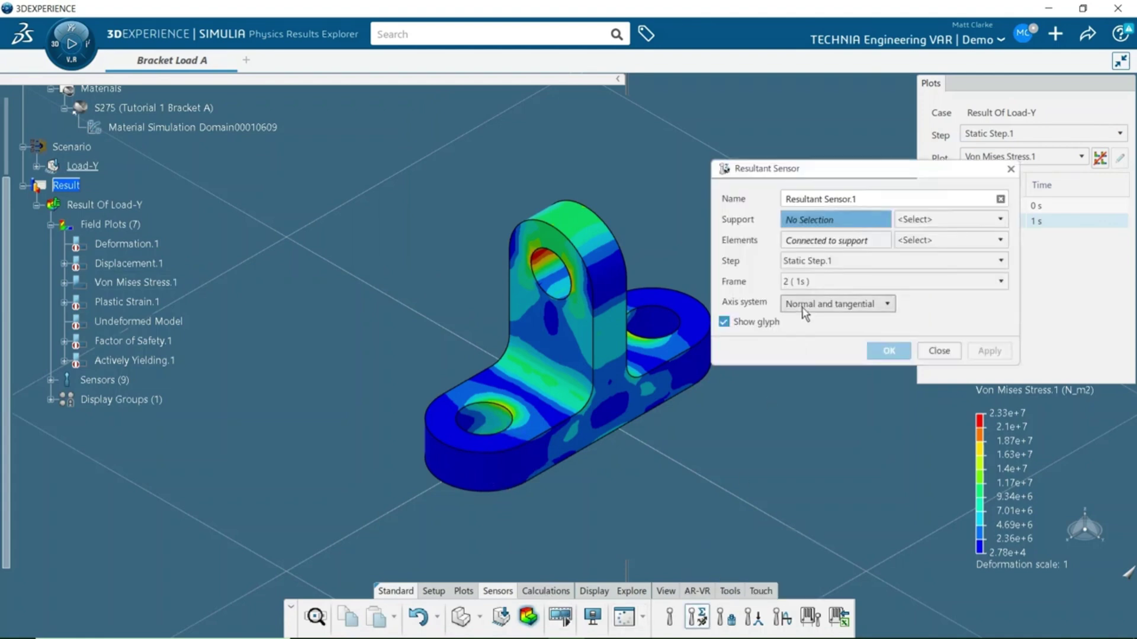
click(920, 219)
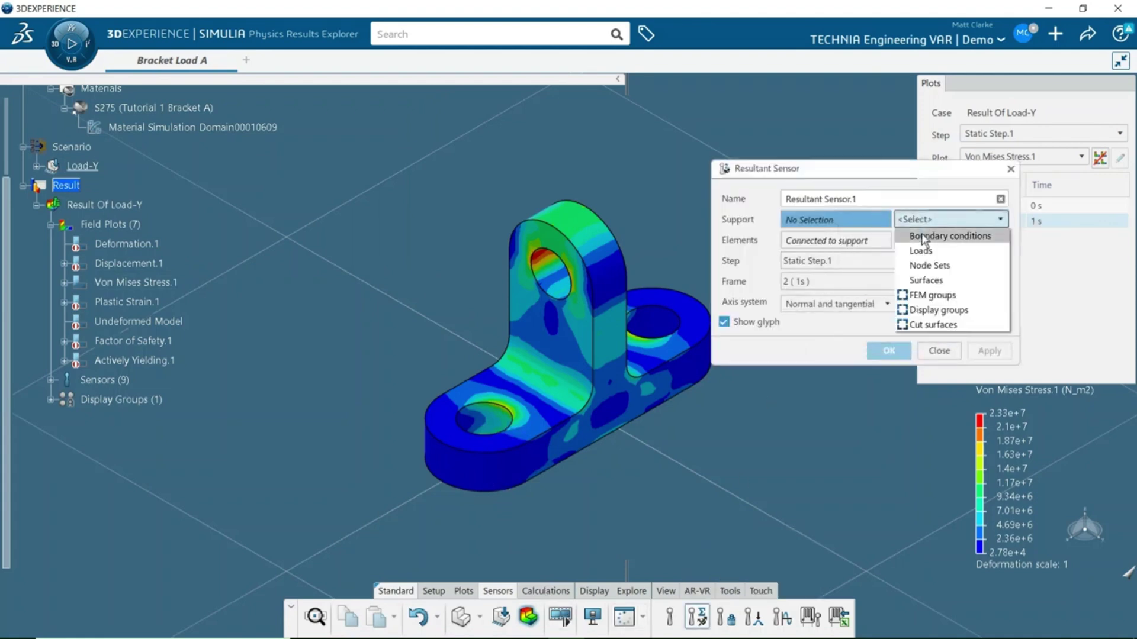
click(921, 235)
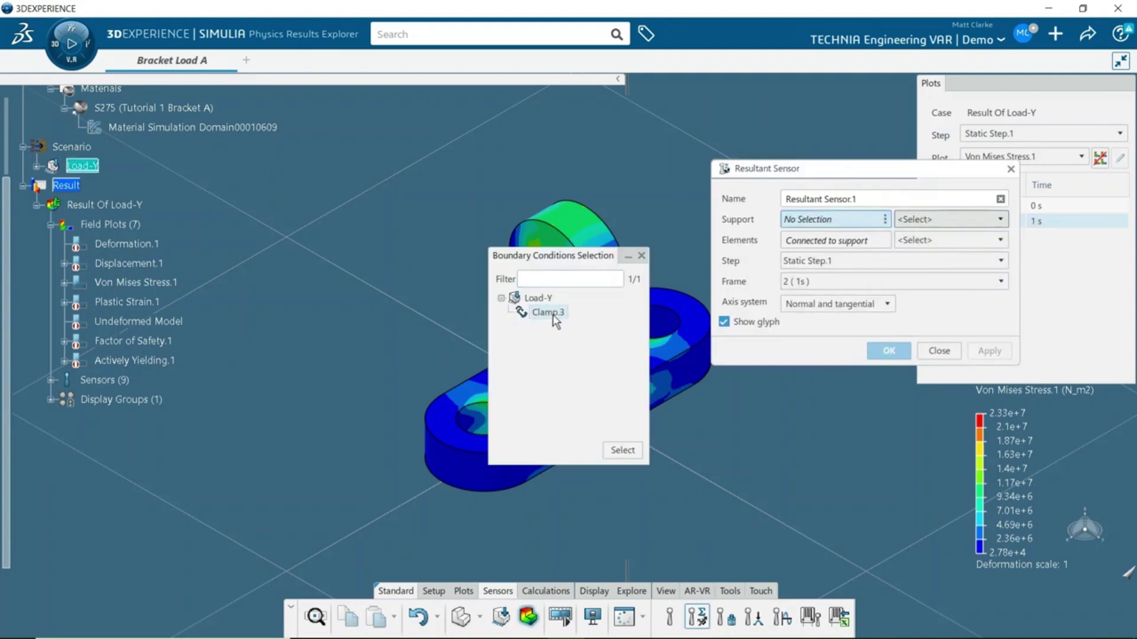
click(549, 312)
click(619, 451)
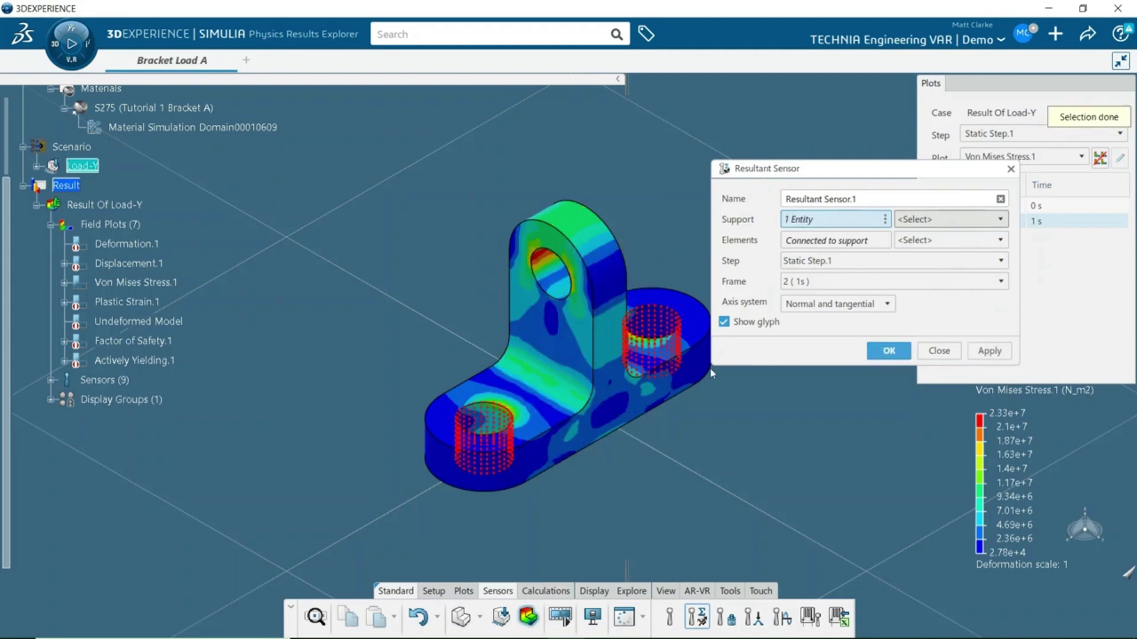
click(878, 350)
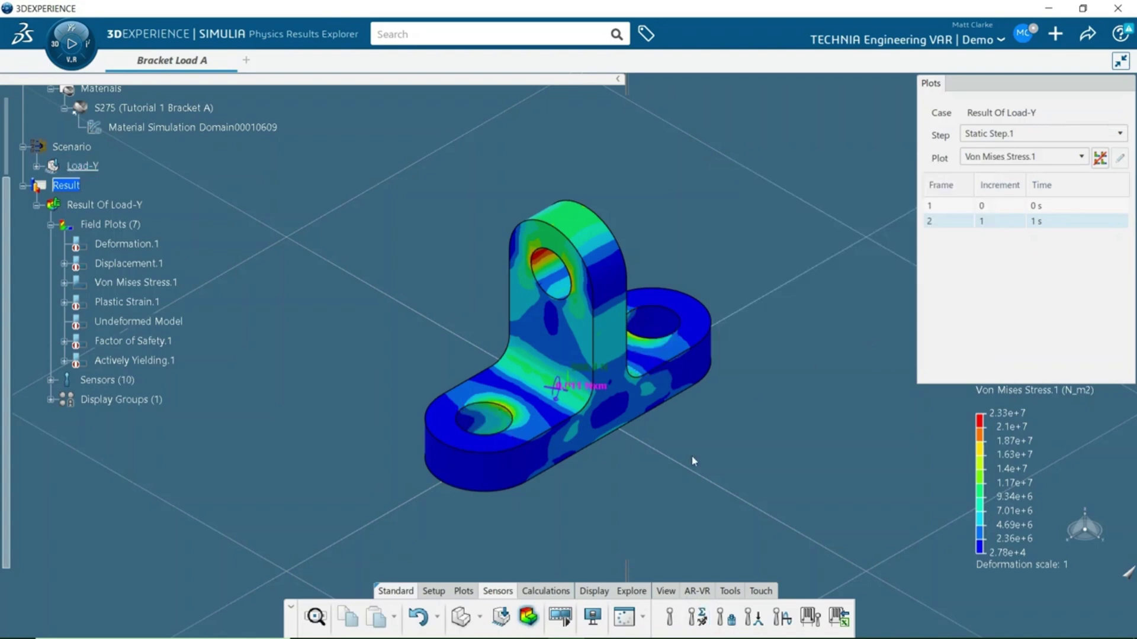
Create a resultant sensor supported on Bearing Load.2 for frame 2 of Static Step.1 and compare its force with the clamp sensor's
click(697, 618)
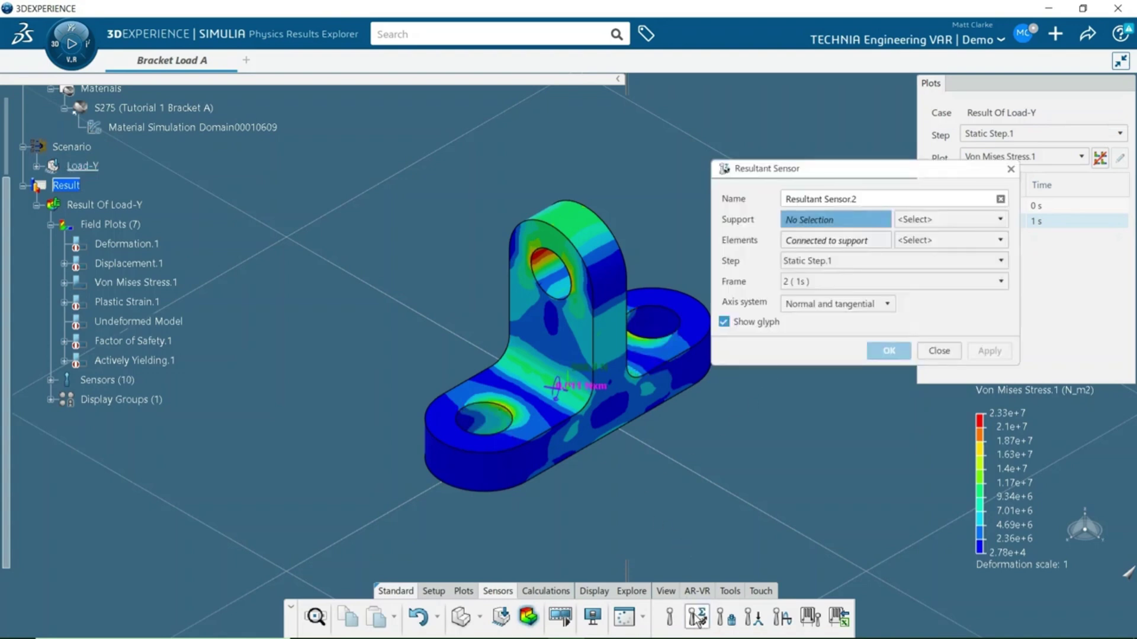
click(941, 219)
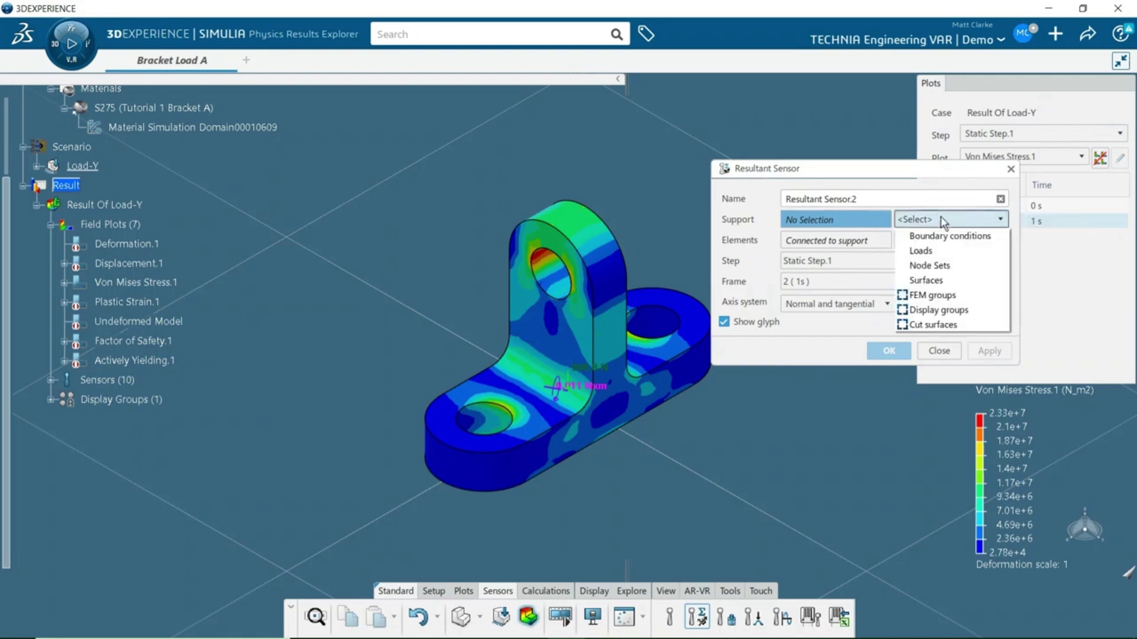
click(928, 250)
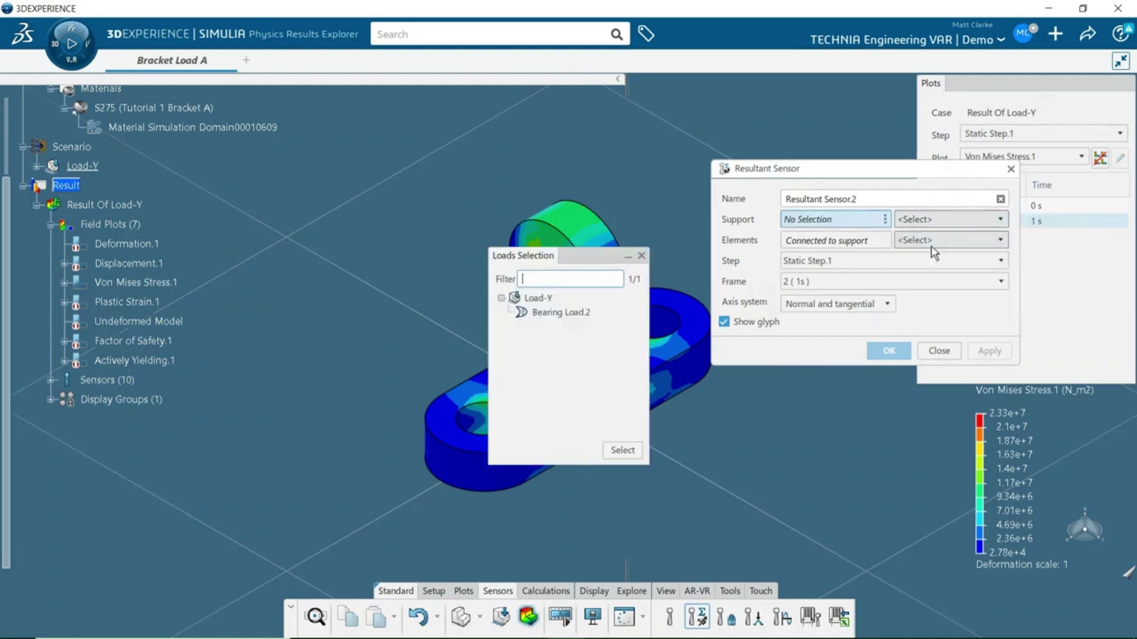
click(556, 314)
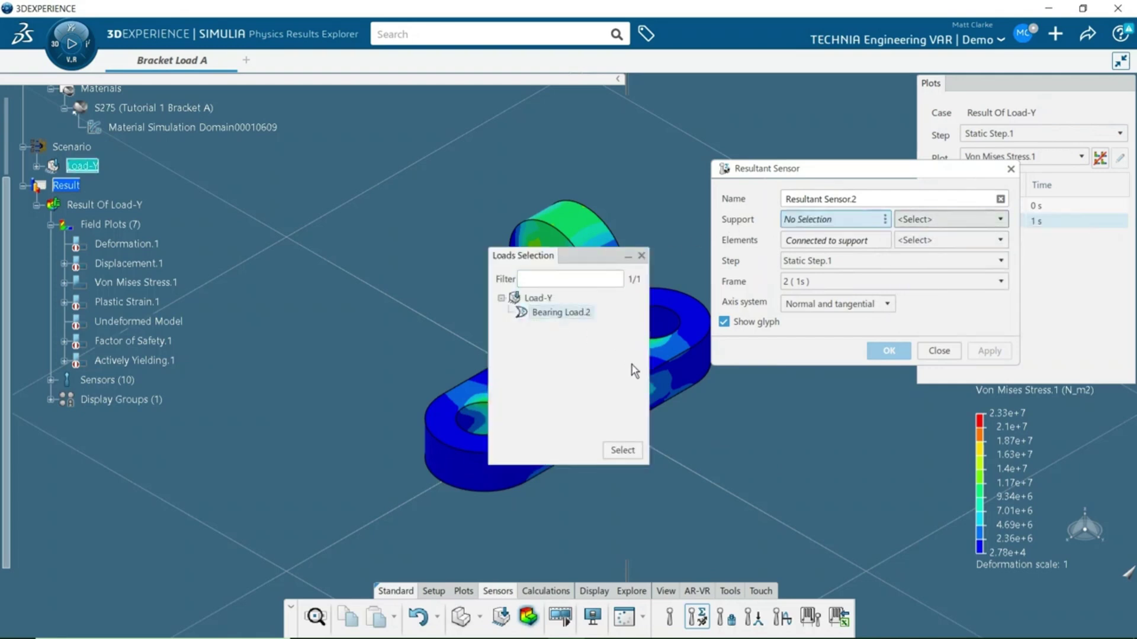
click(626, 451)
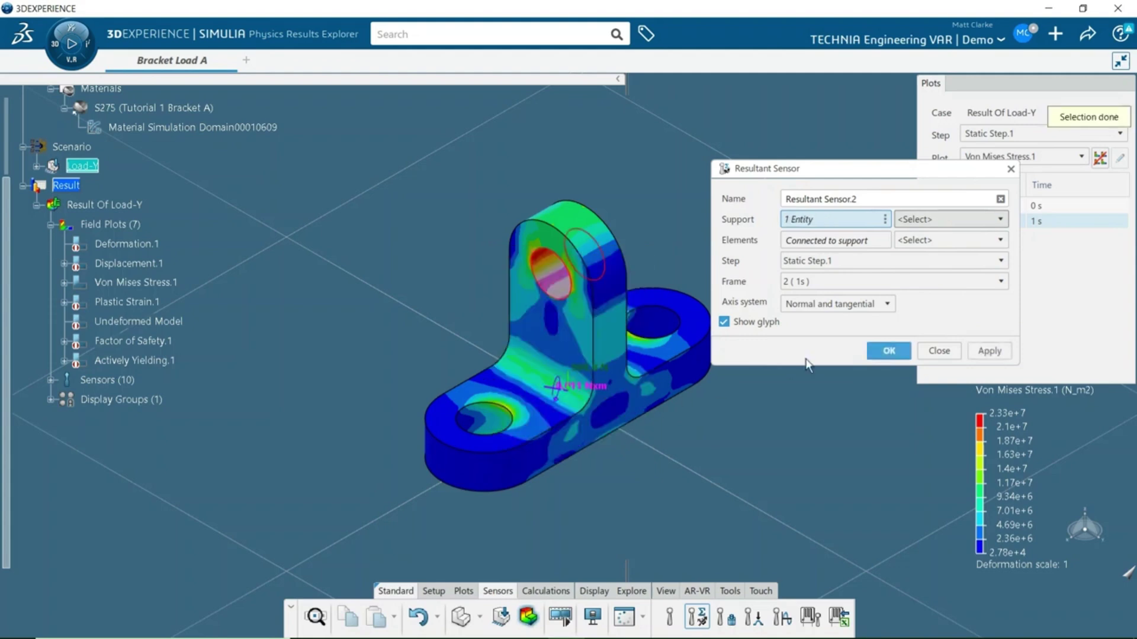
click(888, 350)
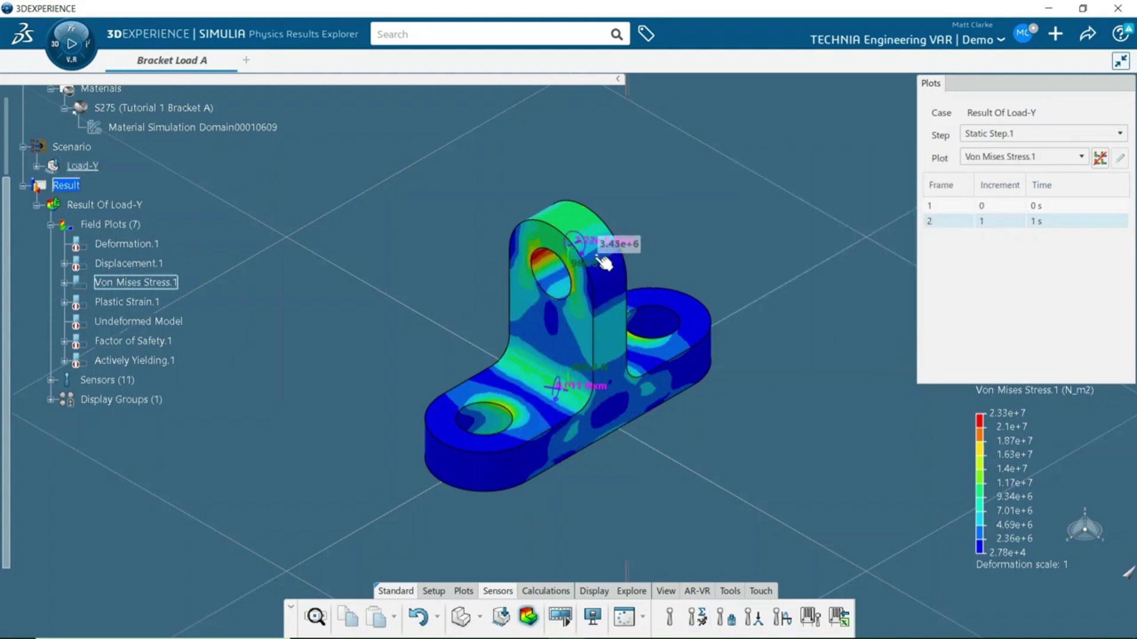
mouse_move(604, 265)
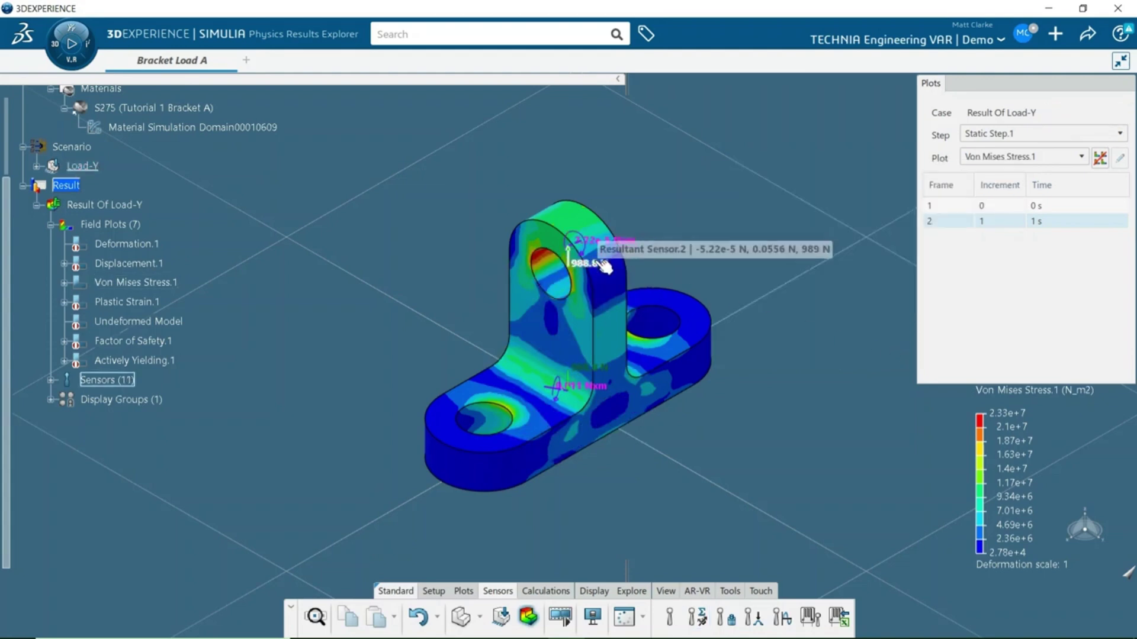
mouse_move(607, 371)
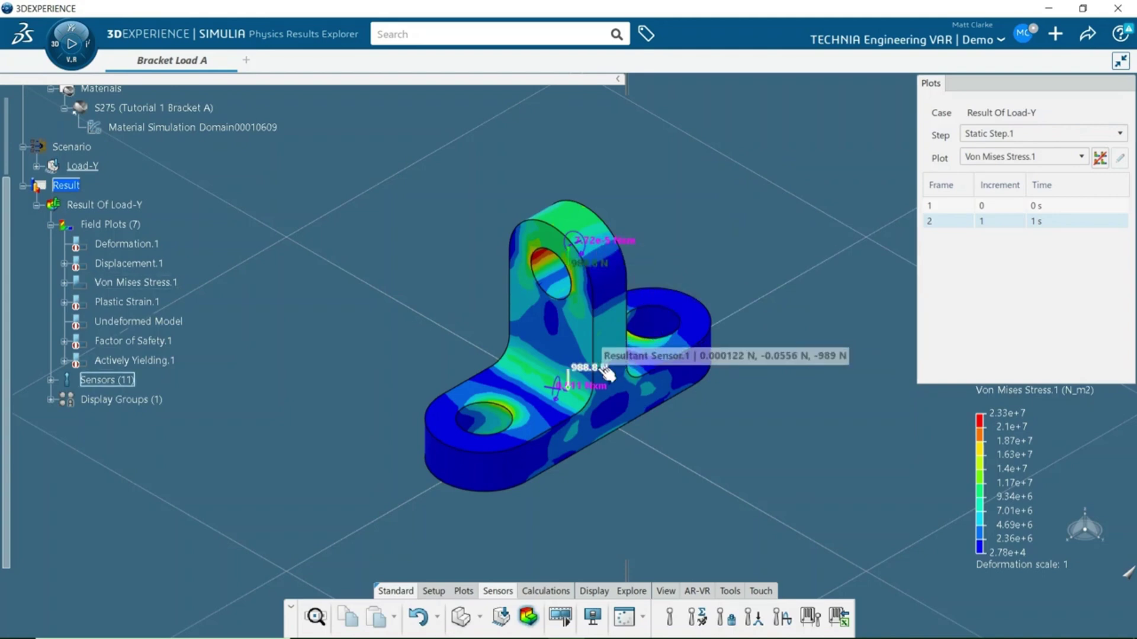
Create an XY history plot of ALLIE, Total strain energy, against time for the whole model and close the plot viewer
click(457, 594)
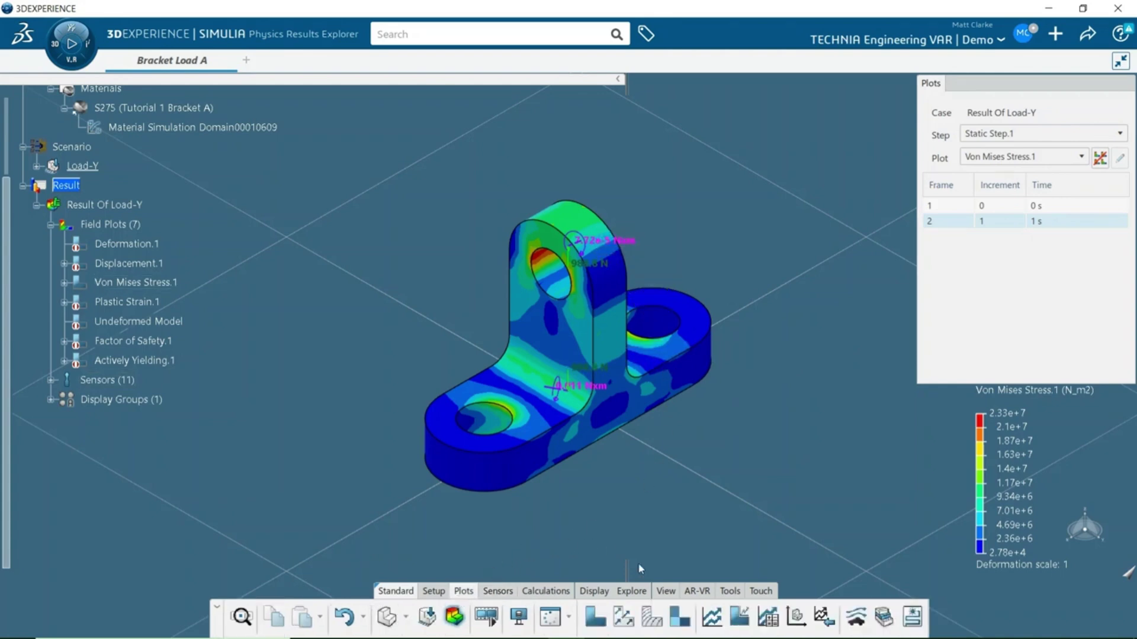
click(718, 624)
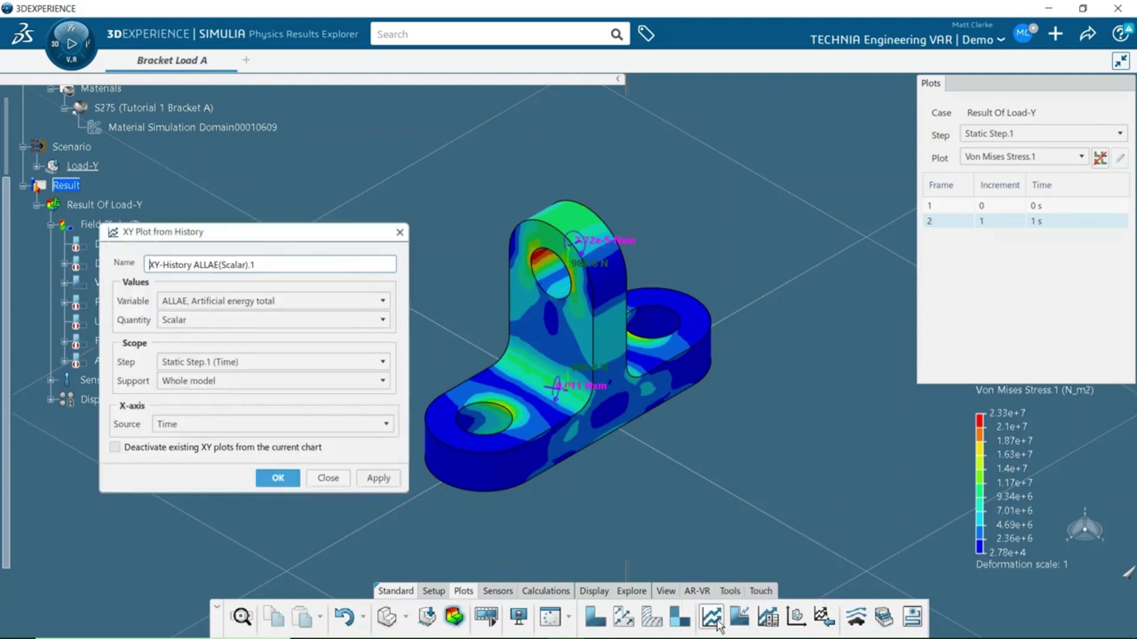
click(328, 302)
scroll(231, 372, down, 3)
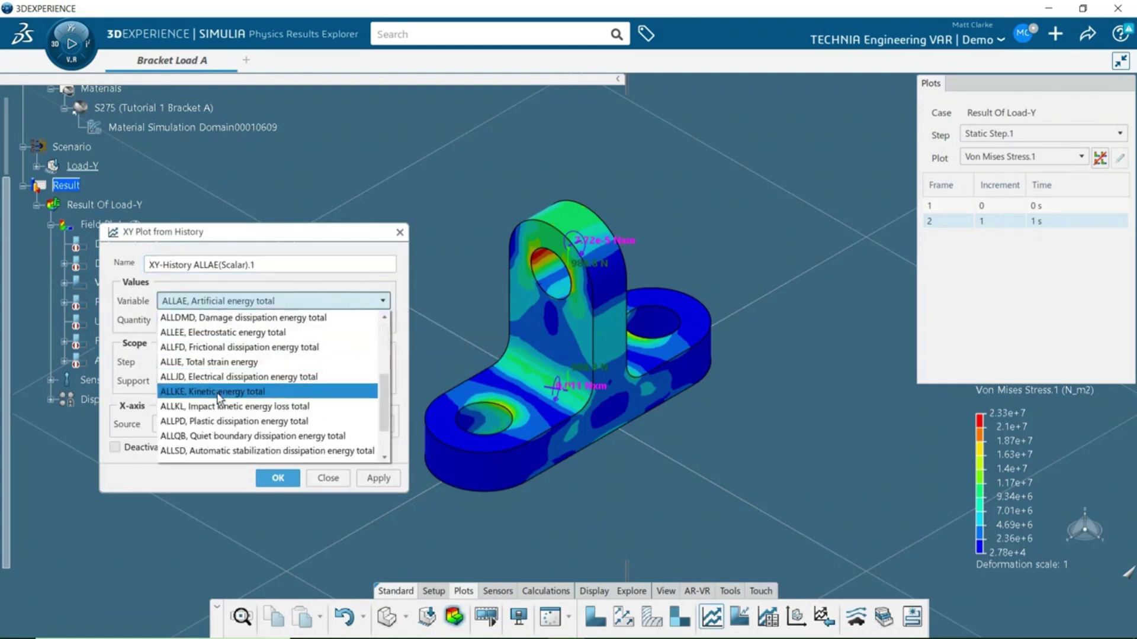
click(227, 362)
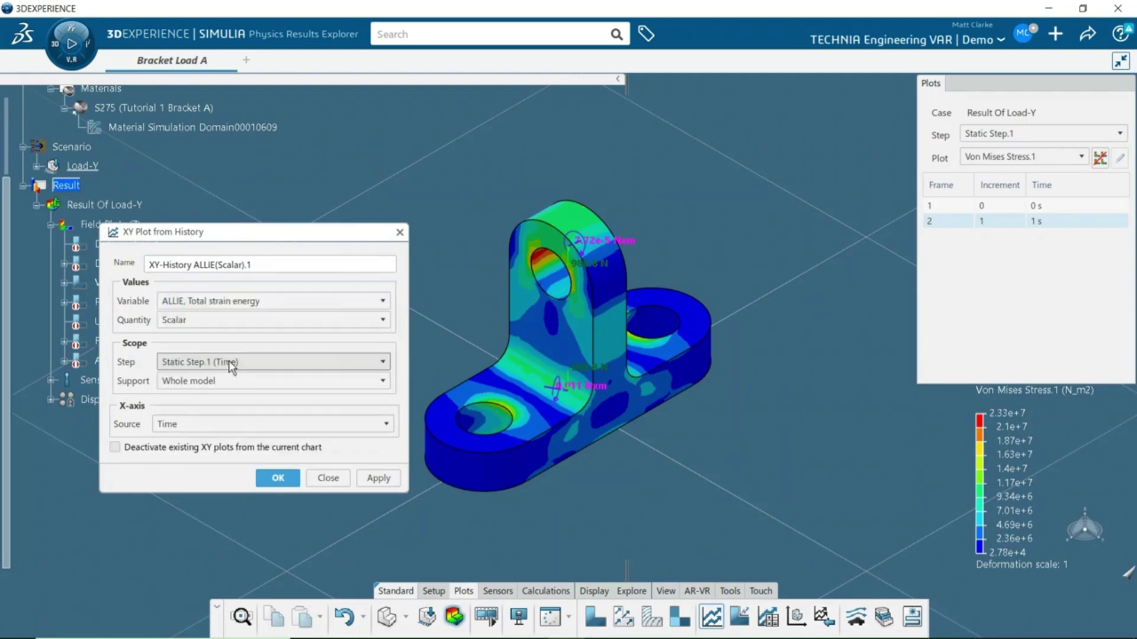
click(277, 480)
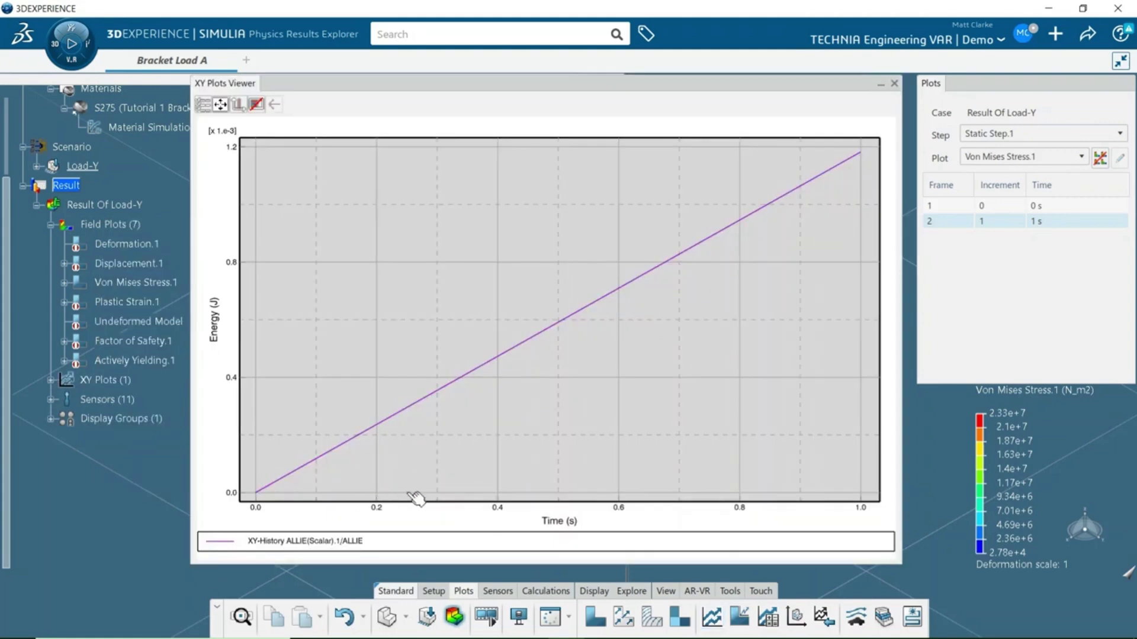
click(894, 84)
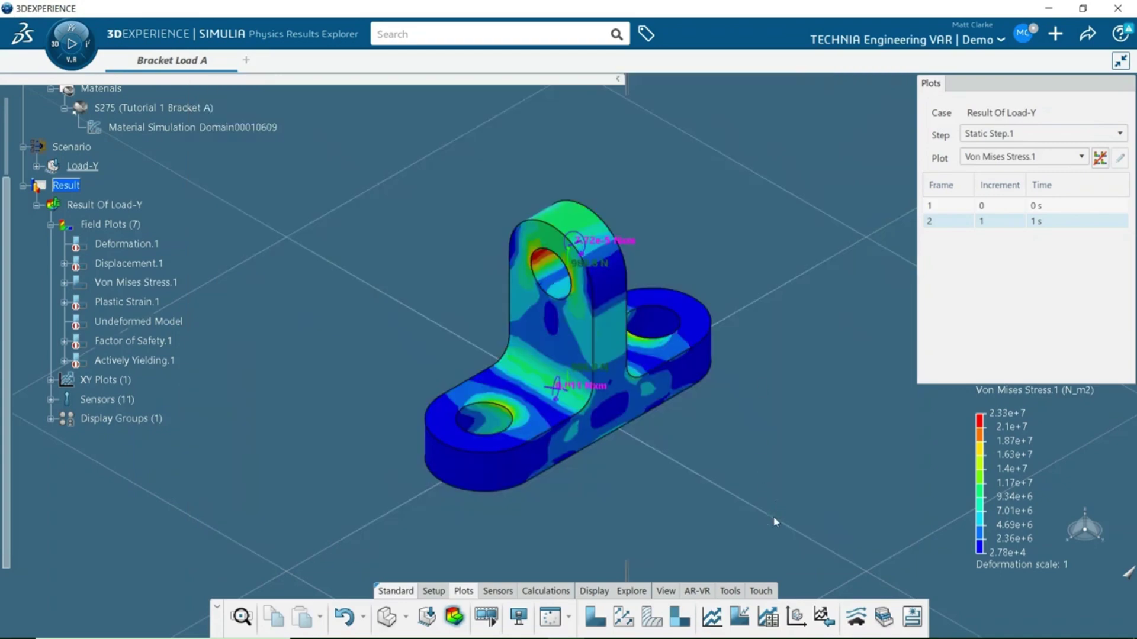
Create an XY history plot of ALLWK, External work energy total, against time for the whole model
click(711, 617)
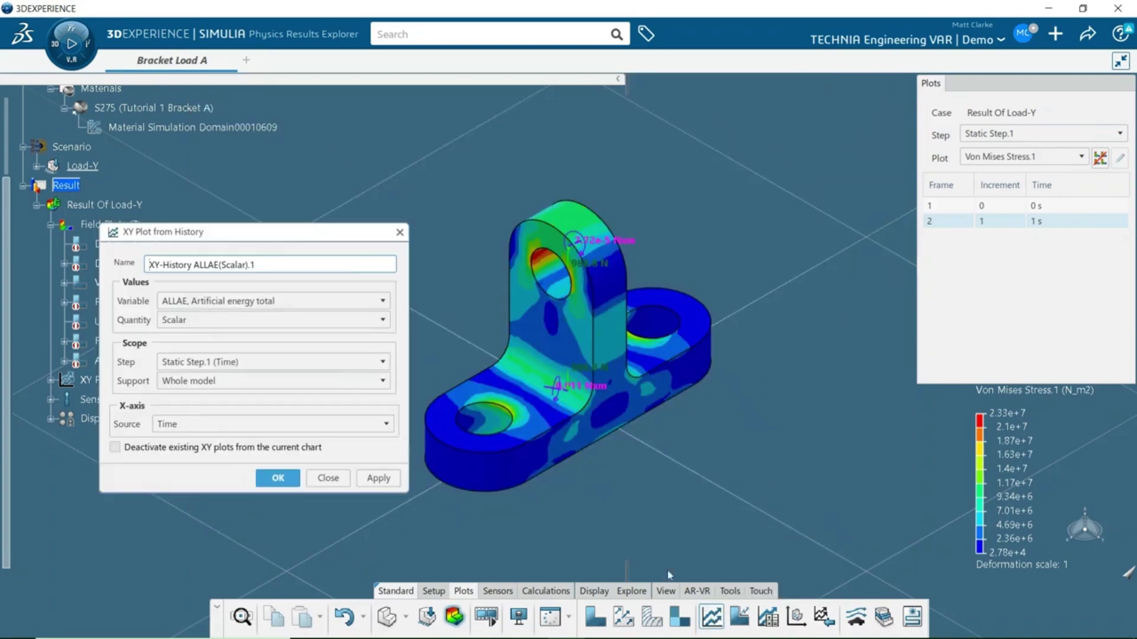
click(333, 296)
scroll(308, 395, down, 2)
scroll(307, 395, down, 3)
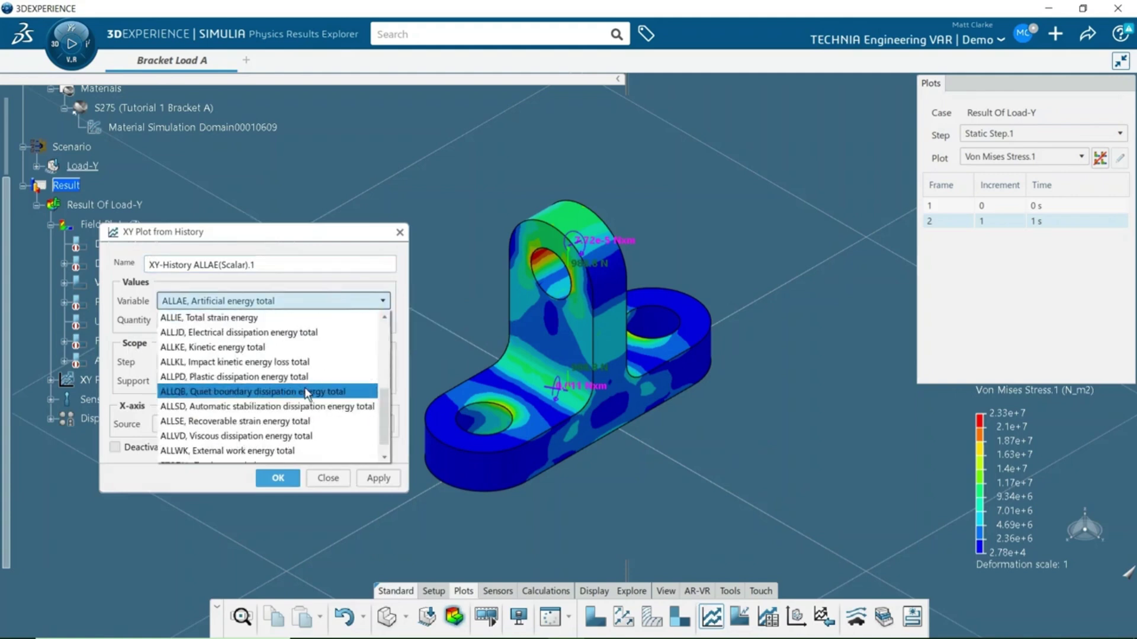
click(268, 435)
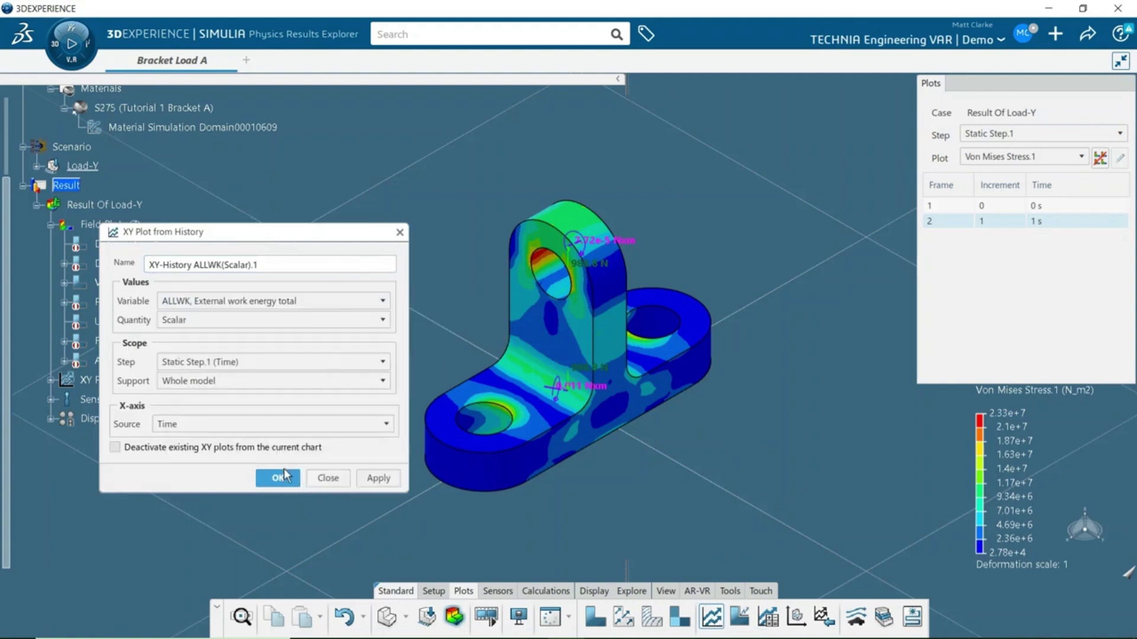
click(278, 478)
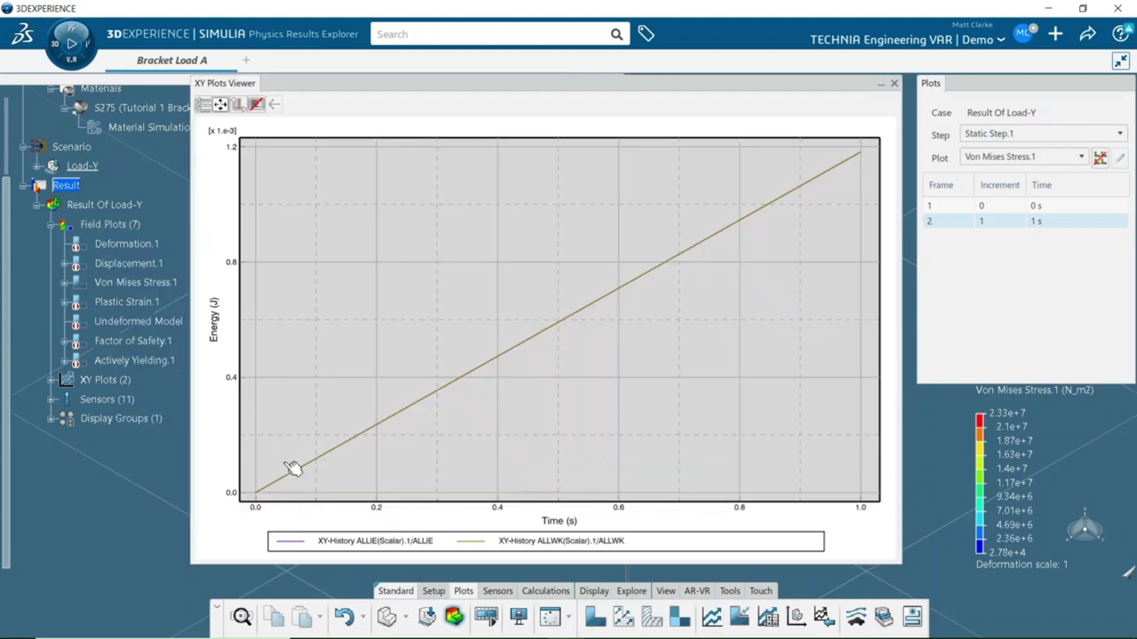
List the XY plots in the result tree, compare the ALLIE and ALLWK curves, and close the plot viewer
click(52, 380)
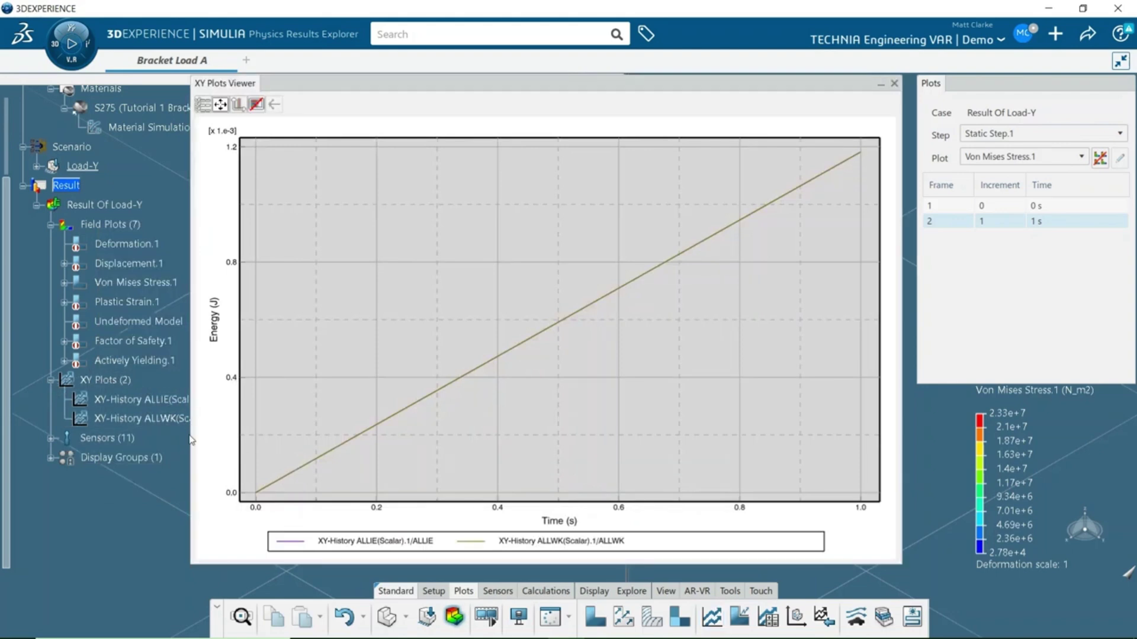
mouse_move(295, 548)
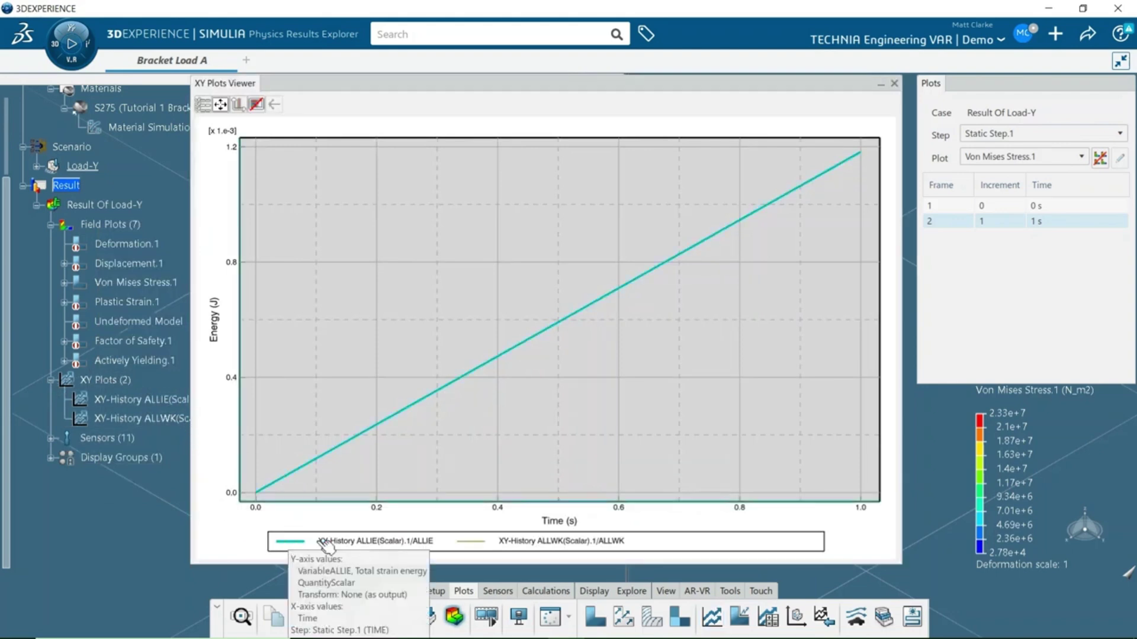
mouse_move(477, 548)
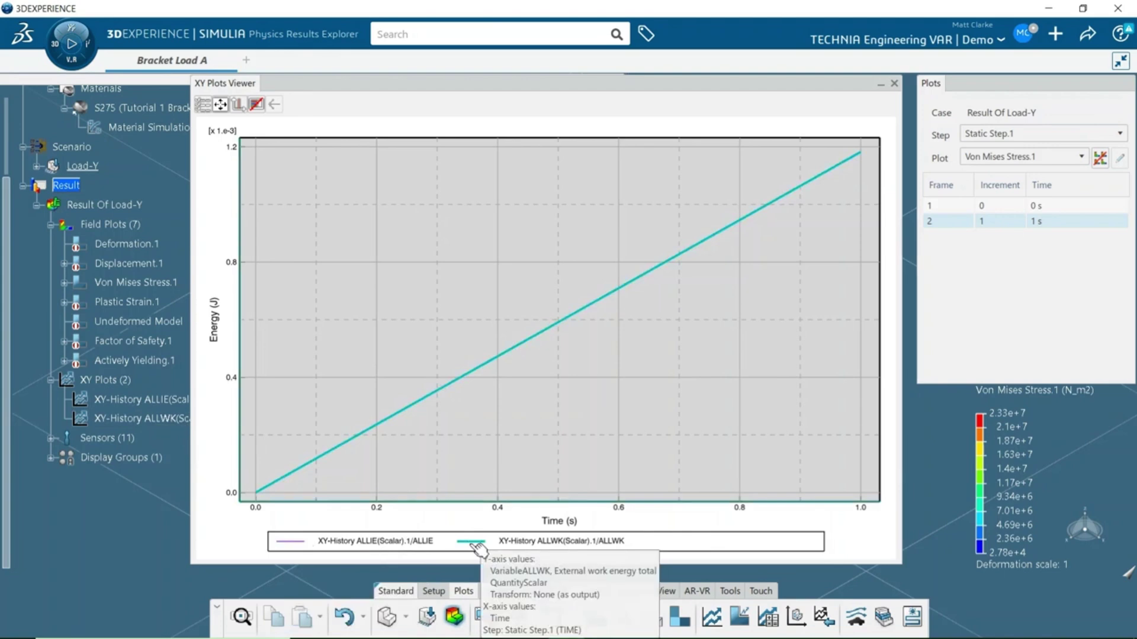
click(894, 84)
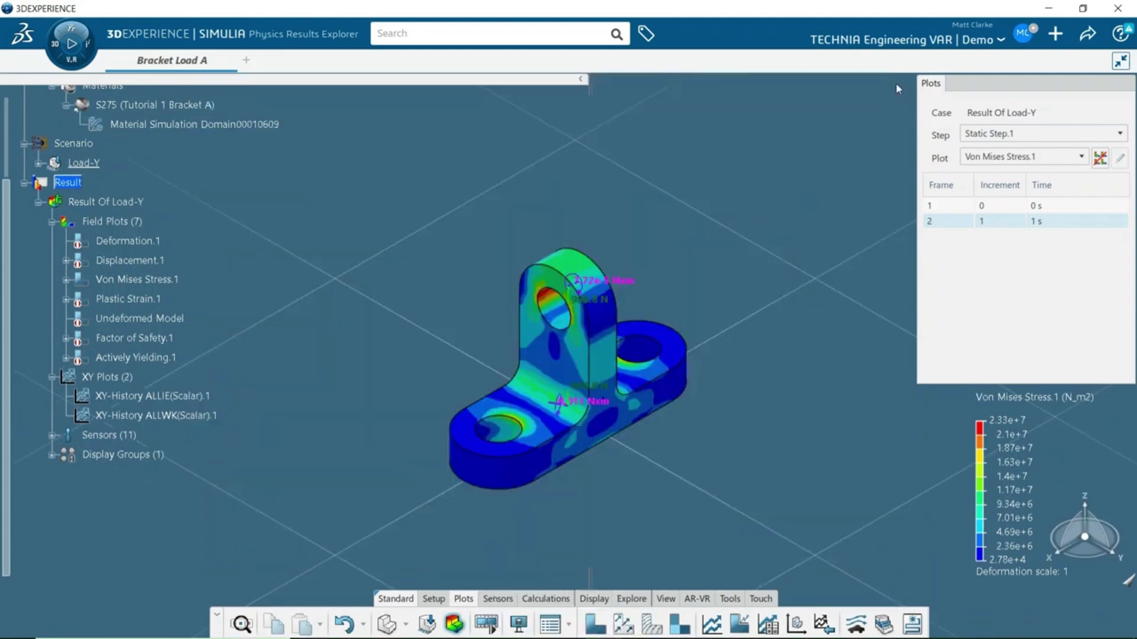
click(504, 599)
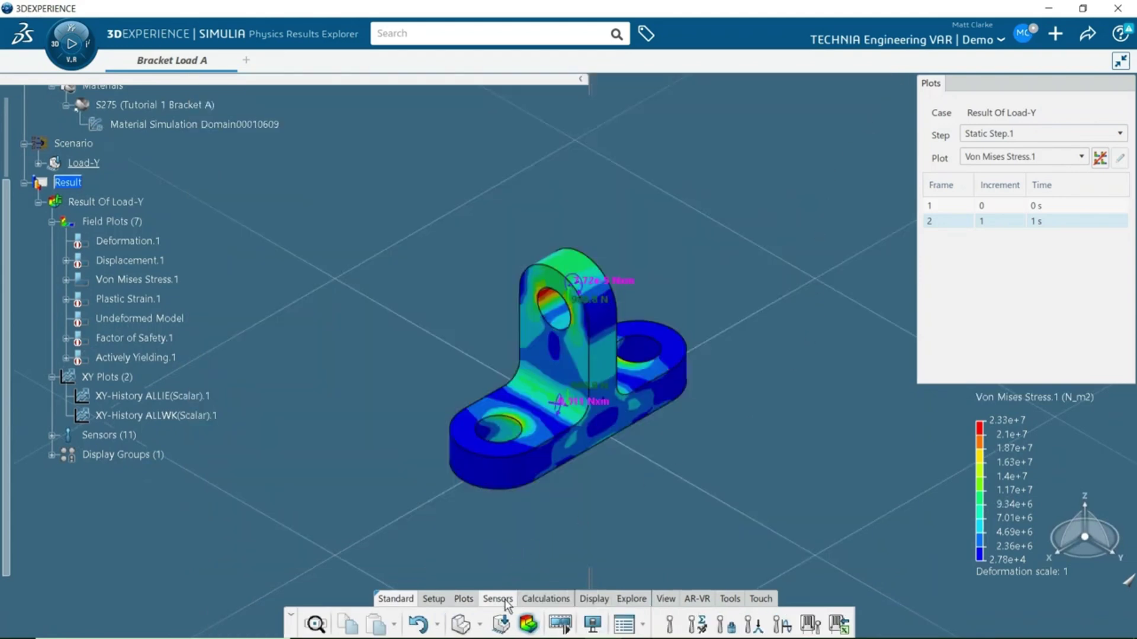
click(546, 599)
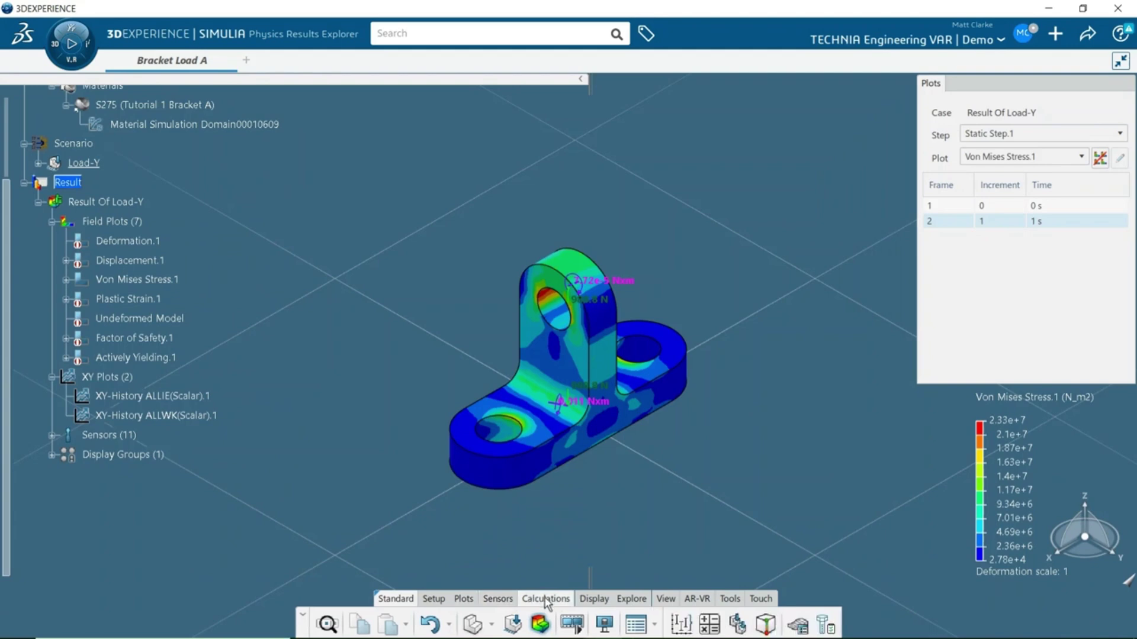
click(592, 599)
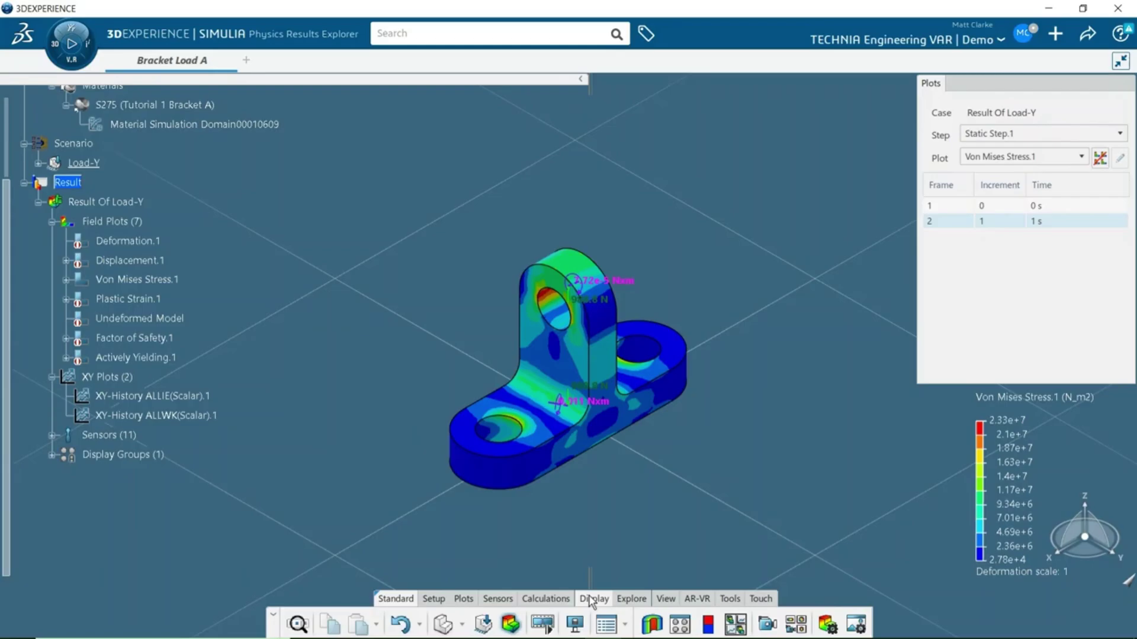